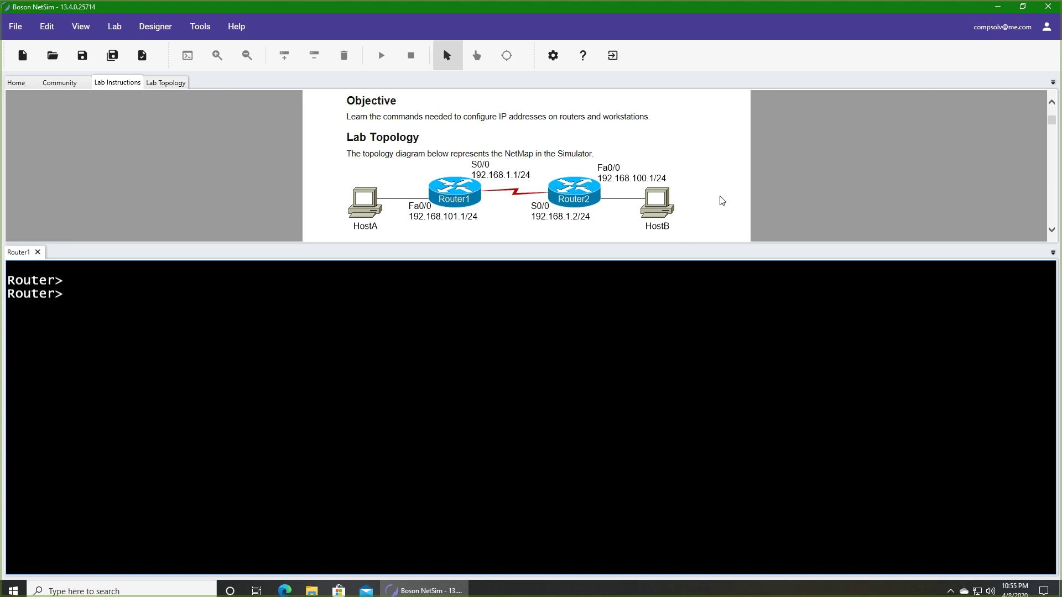
Enter privileged and global configuration mode and set the router's hostname to Router1
scroll(722, 201, "down", 3)
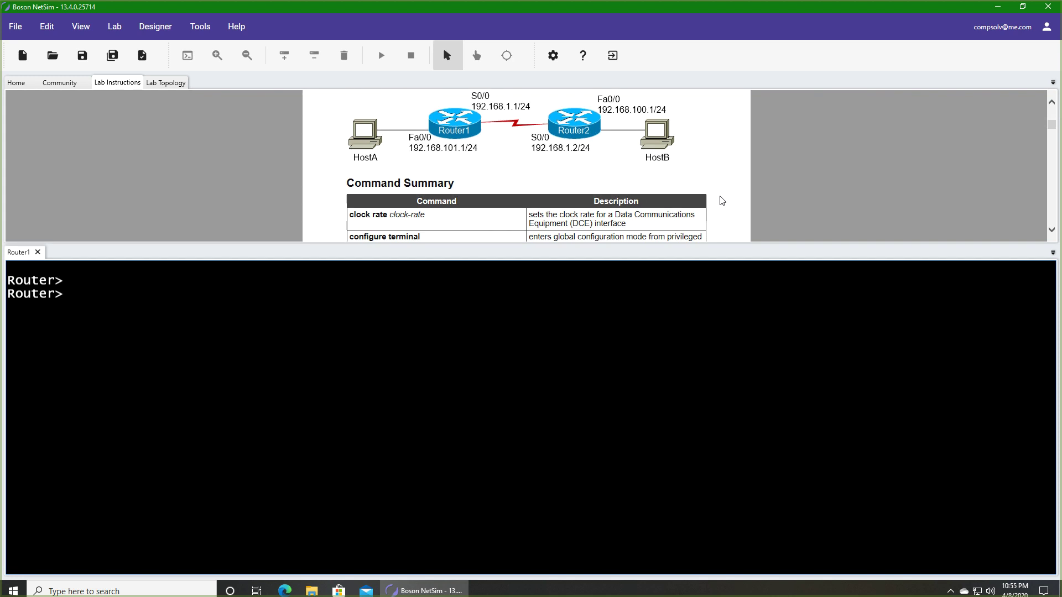
scroll(722, 200, "up", 3)
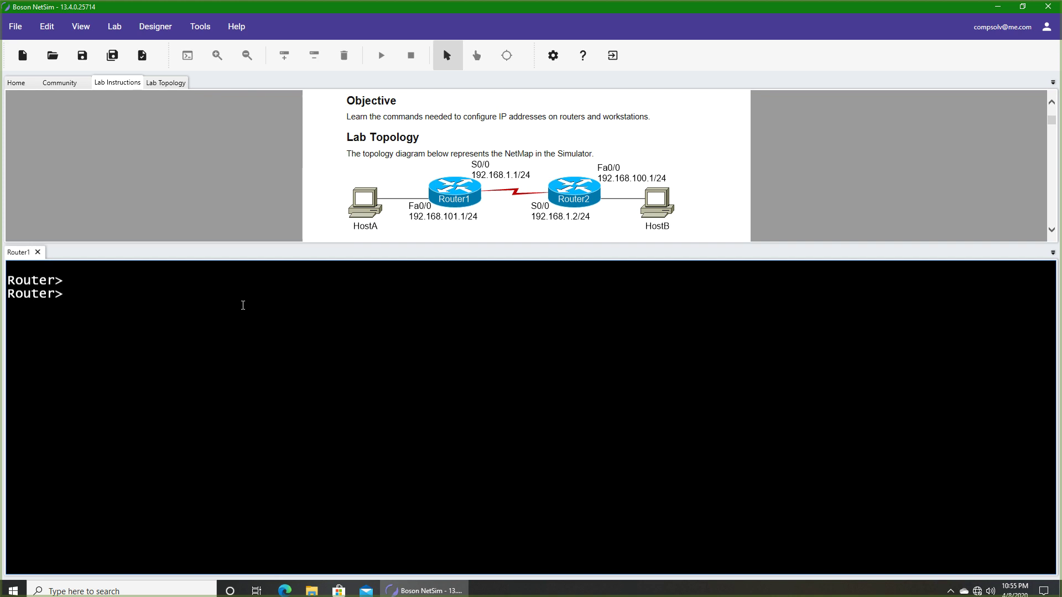
type("en")
key("Return")
type("conf t")
key("Return")
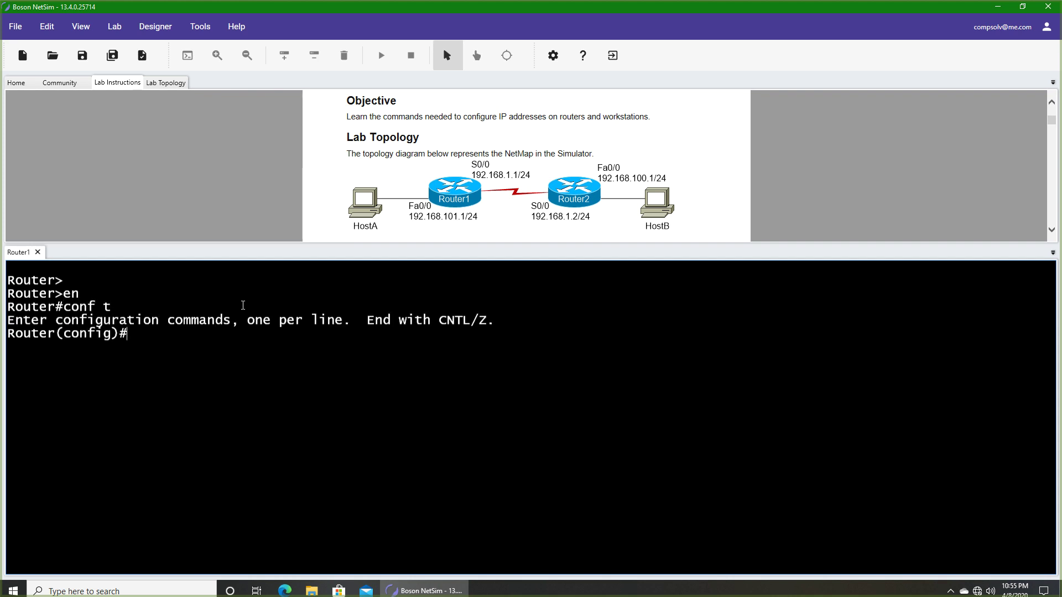
type("hostname Router1")
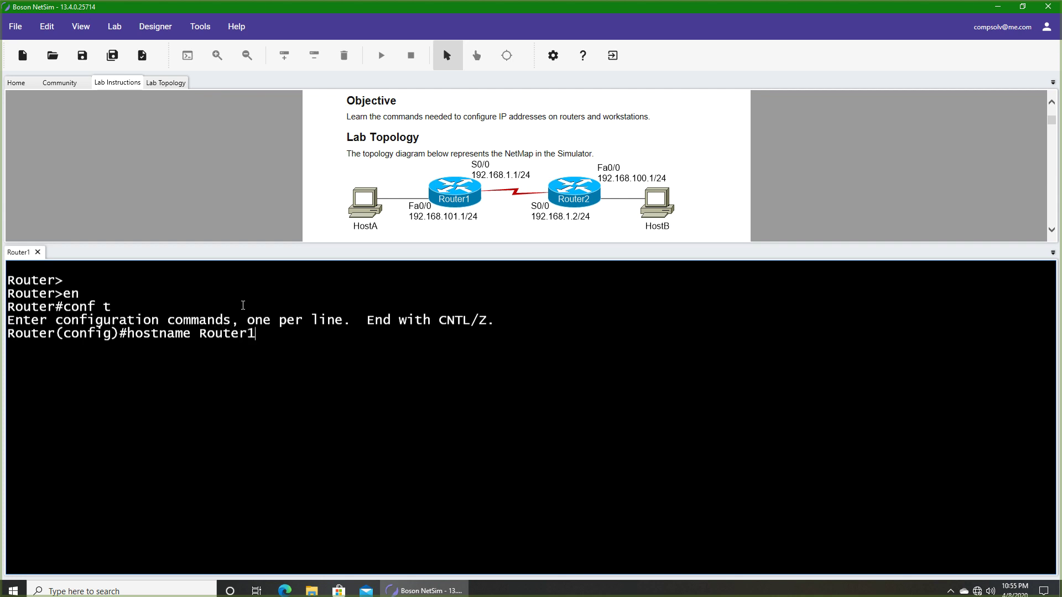
key("Return")
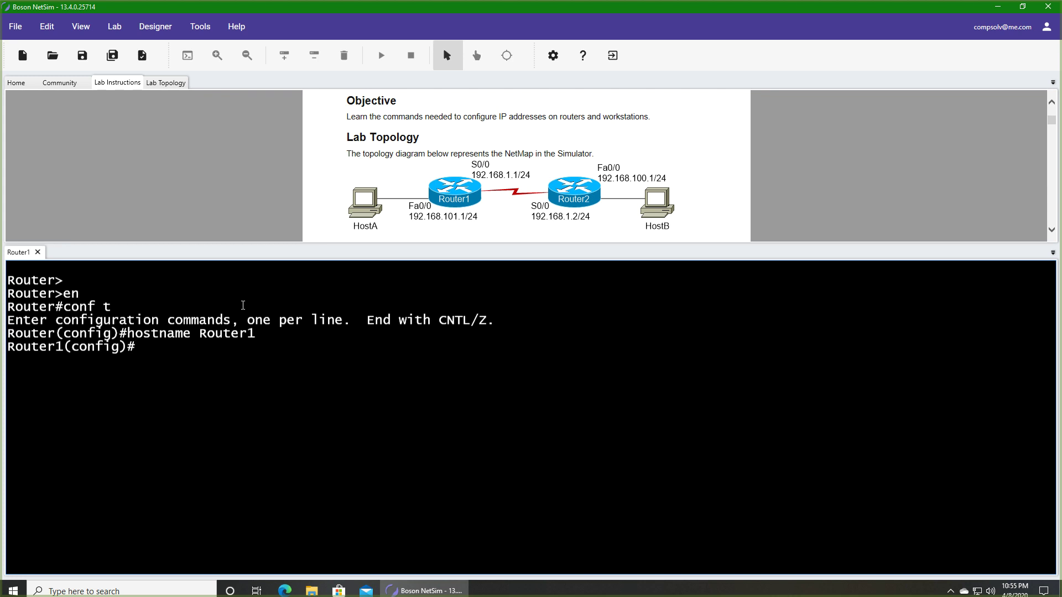
Give FastEthernet0/0 the address 192.168.101.1 255.255.255.0 and enable it with no shut
type("int fa0/0")
key("Return")
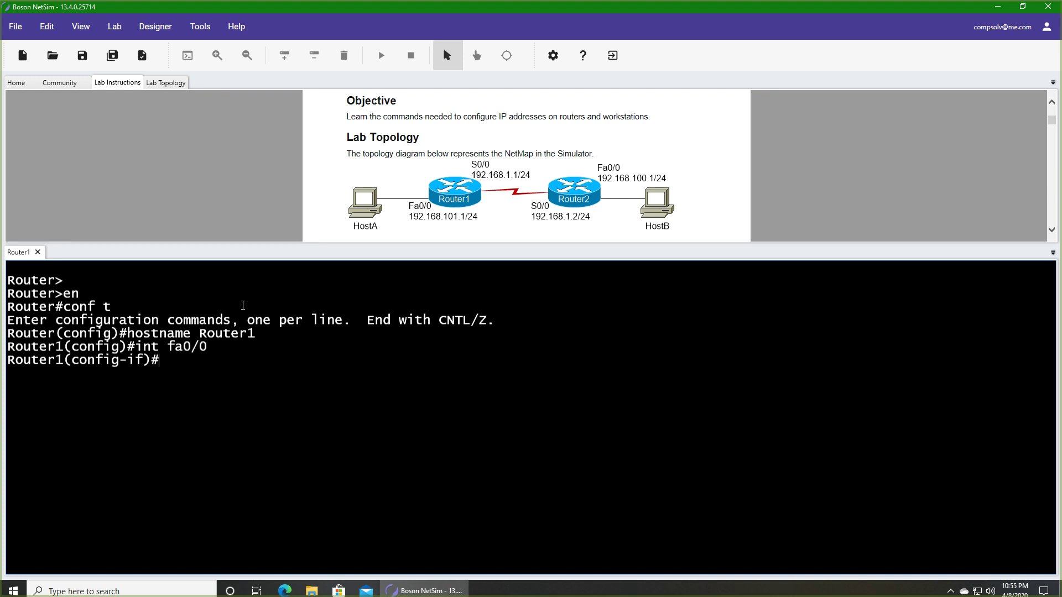
type("ip add")
key("Tab")
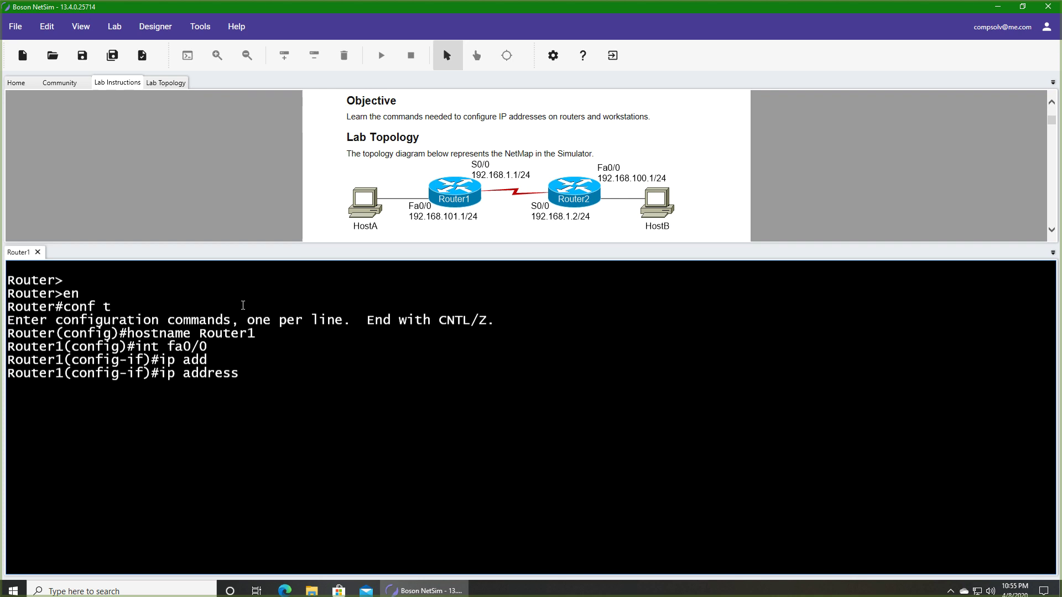
type("192.168.101.1 2")
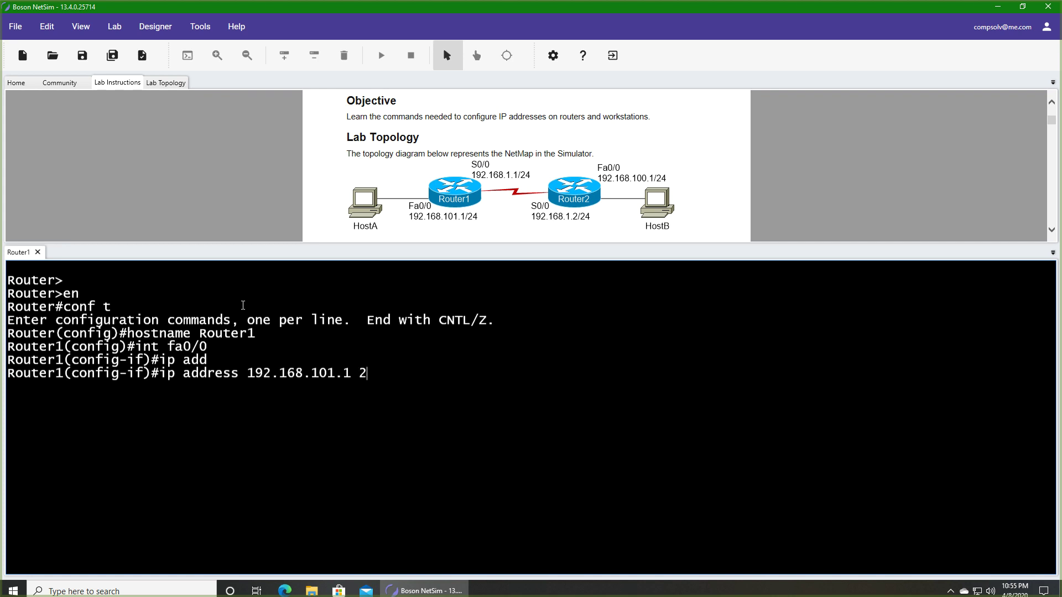
type("55.255.255.0")
key("Return")
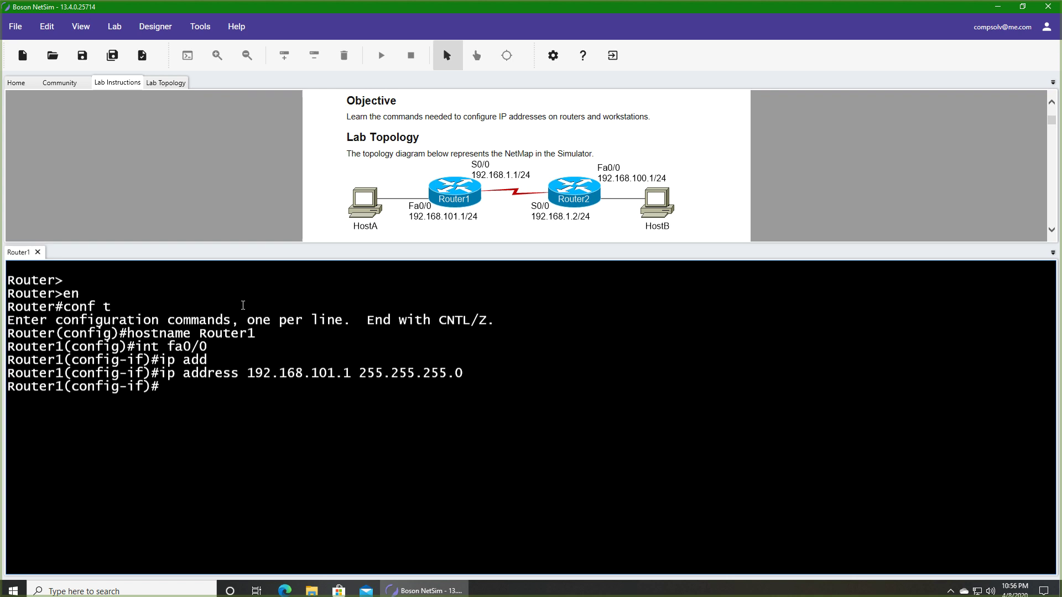
type("no shut")
key("Return")
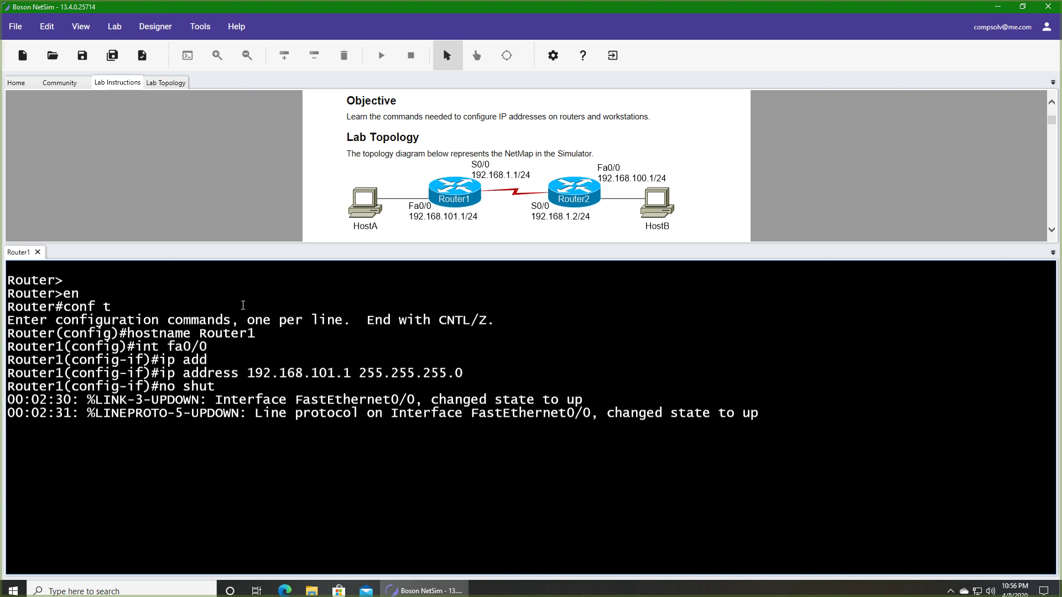
key("Return")
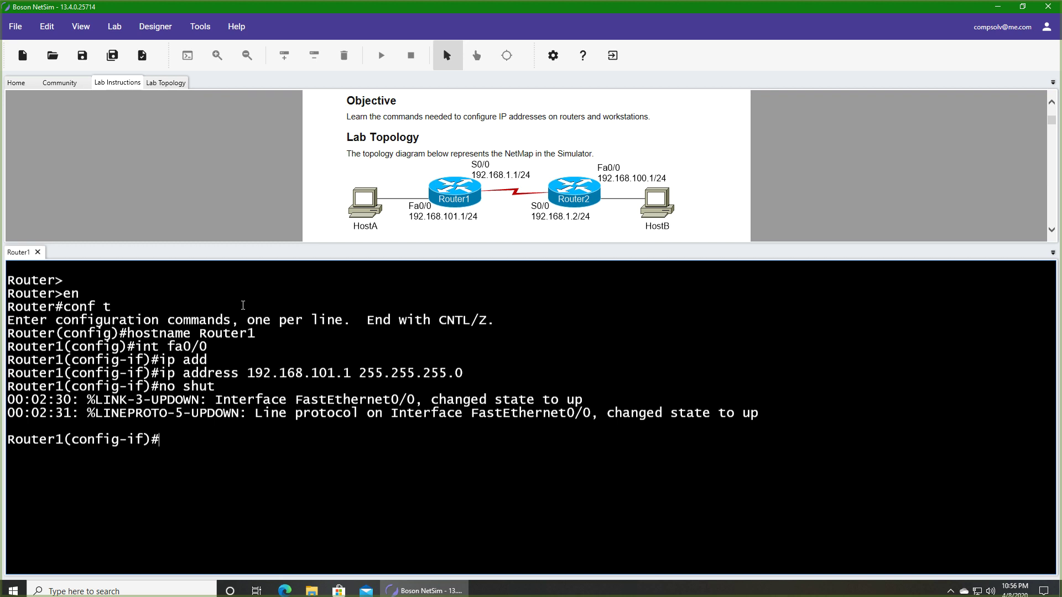
Select serial interface S0/0 and list its available commands after speed proves unsupported
type("int s0/0")
key("Return")
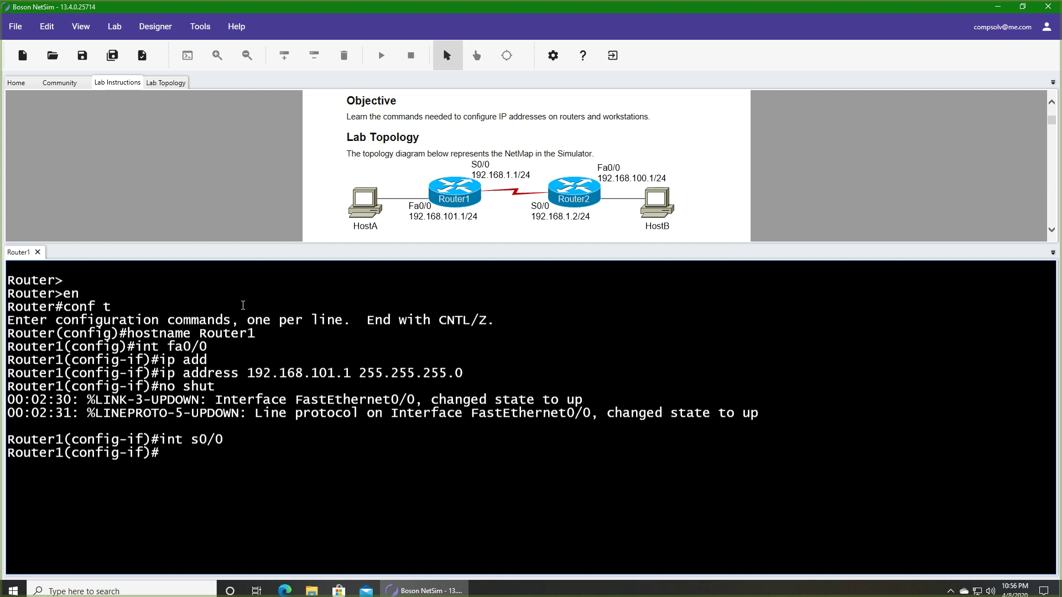
type("spee")
key("Tab")
type("d")
key("Tab")
key("BackSpace")
key("BackSpace")
key("BackSpace")
key("BackSpace")
key("BackSpace")
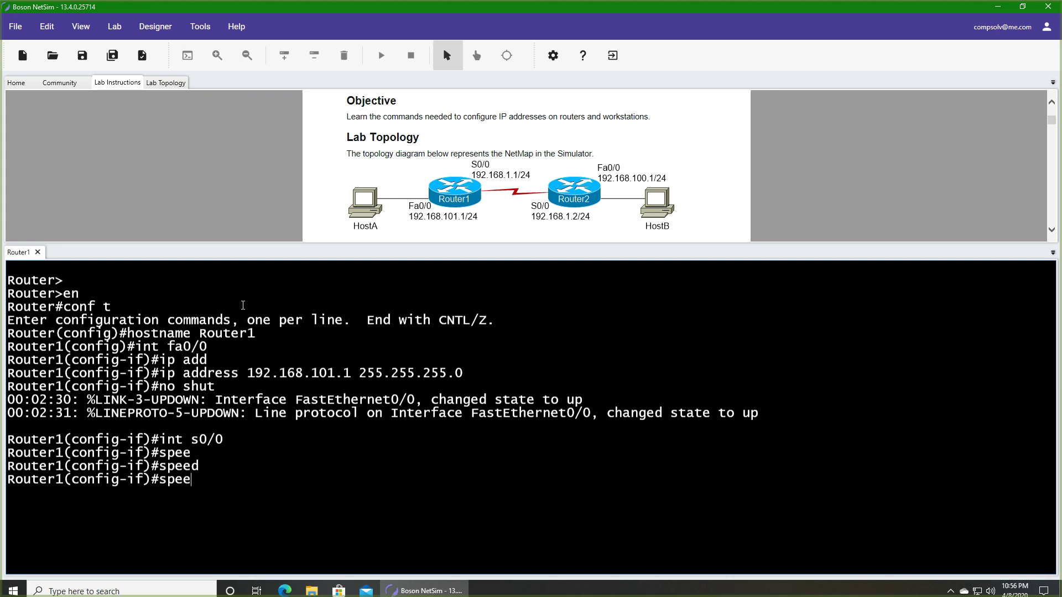
type("?")
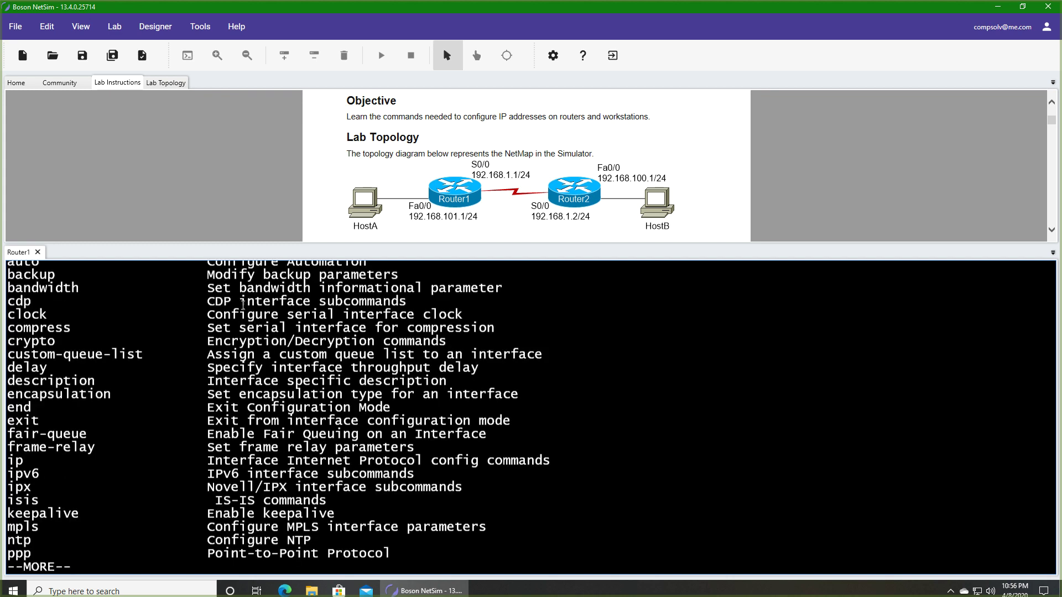
key("space")
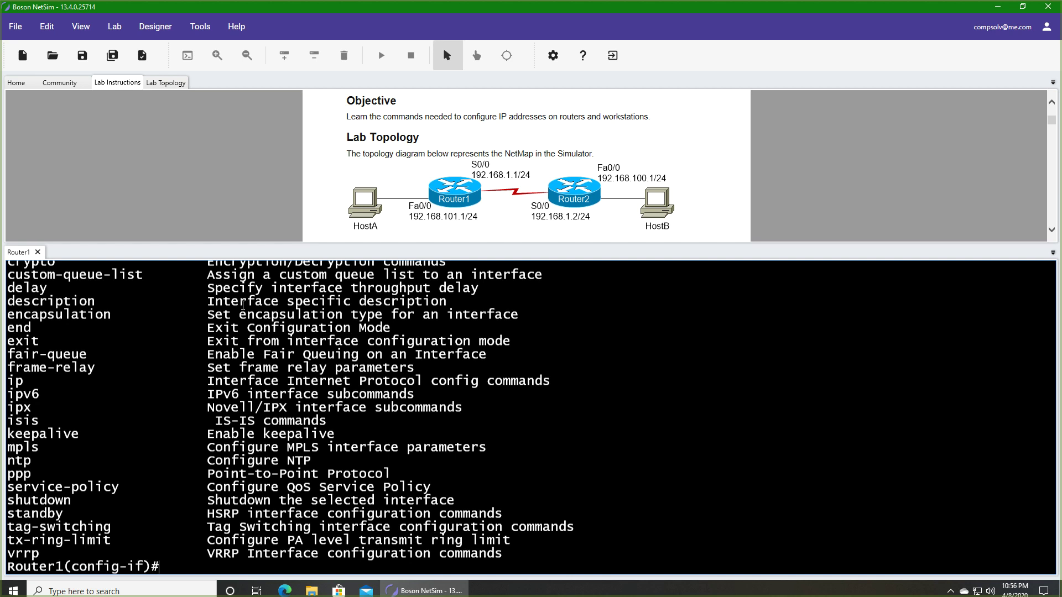
scroll(243, 304, "up", 3)
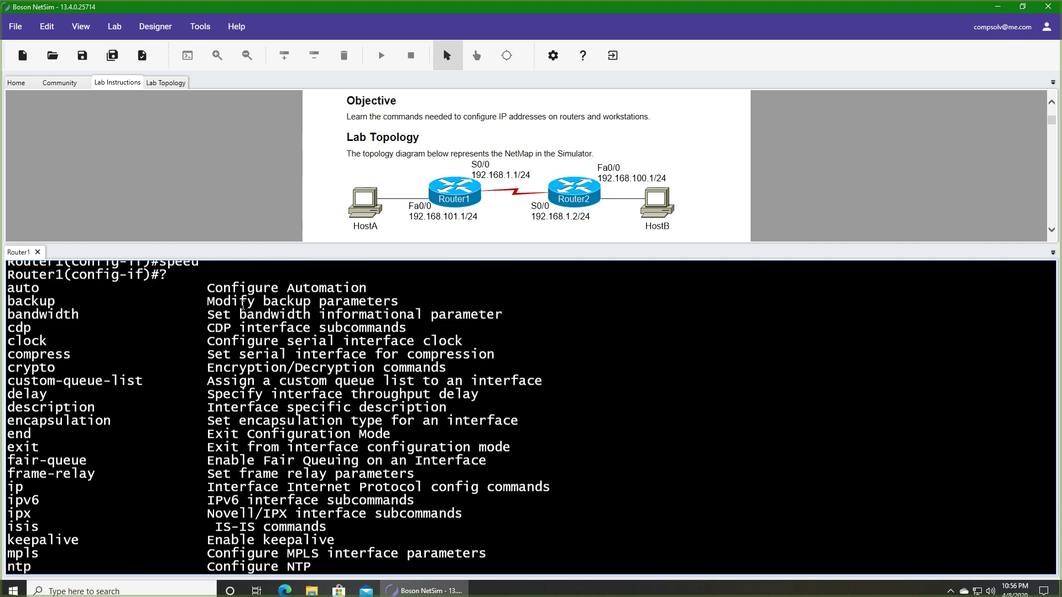
scroll(244, 305, "down", 3)
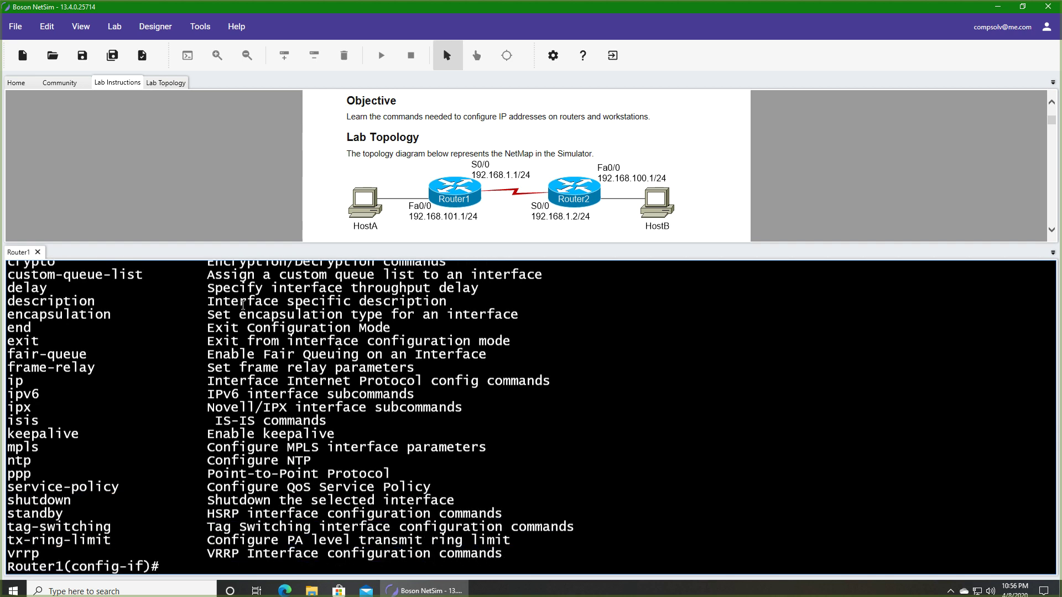
Apply a clock rate of 64000 on Serial0/0
type("clo")
key("Tab")
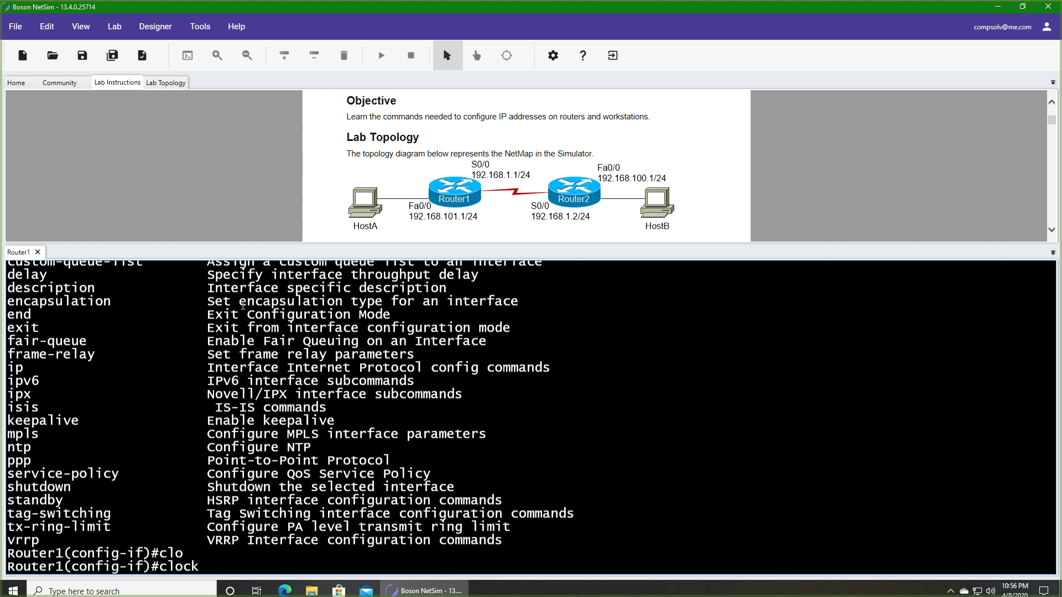
type("?")
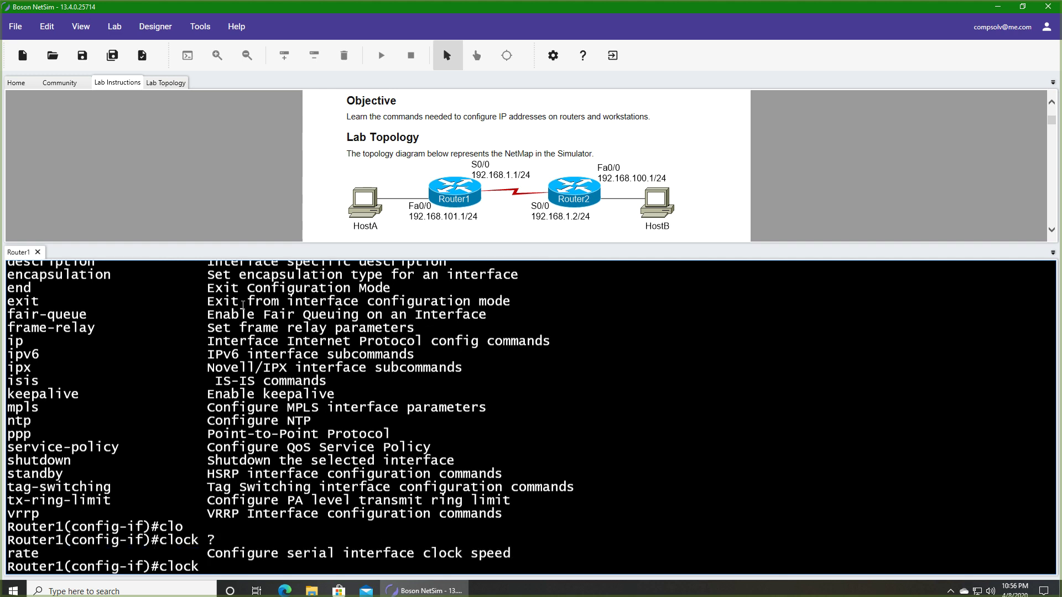
type("rate ")
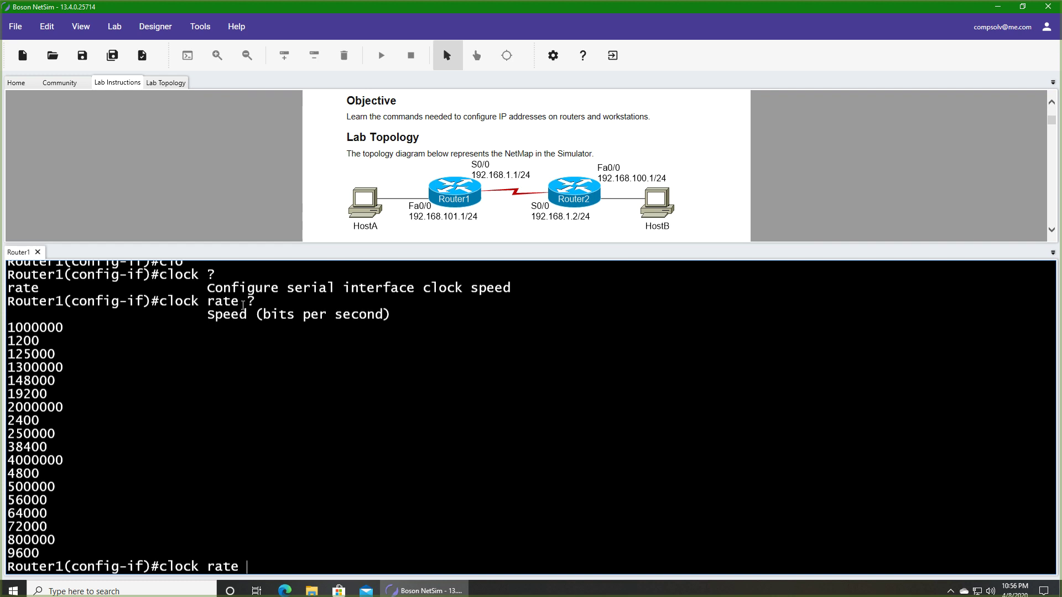
type("?64000")
key("Return")
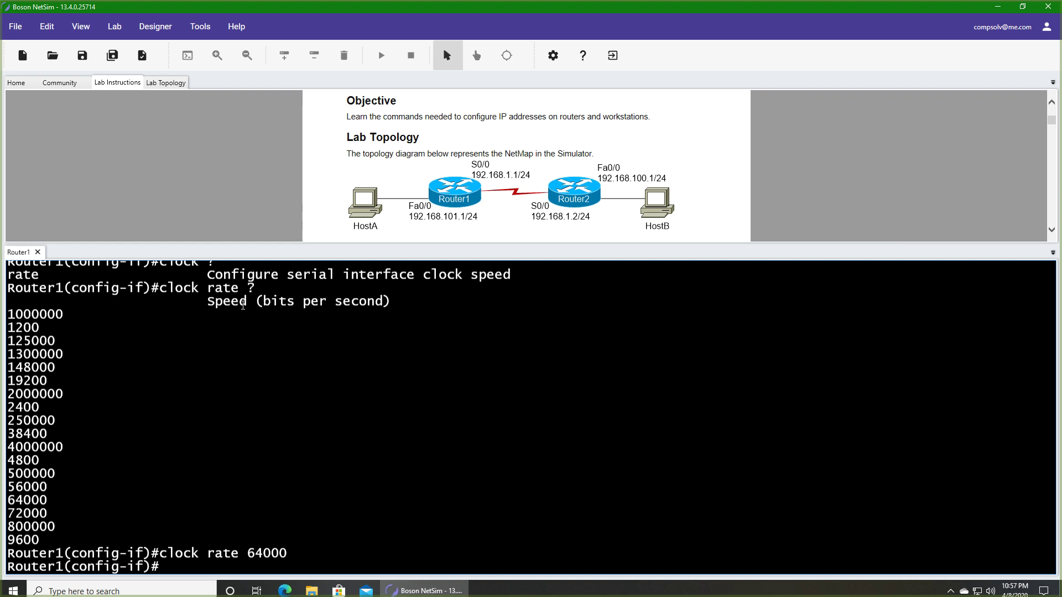
Assign 192.168.1.1 255.255.255.0 to Serial0/0 and enable it with no shut
type("ip add")
key("Tab")
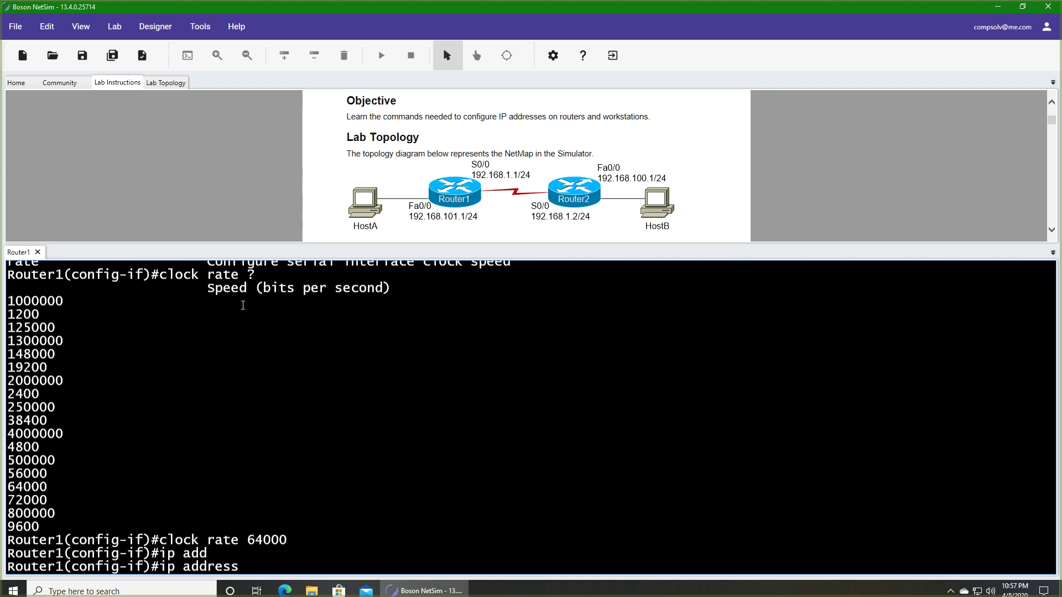
type("192.168.1.1 255")
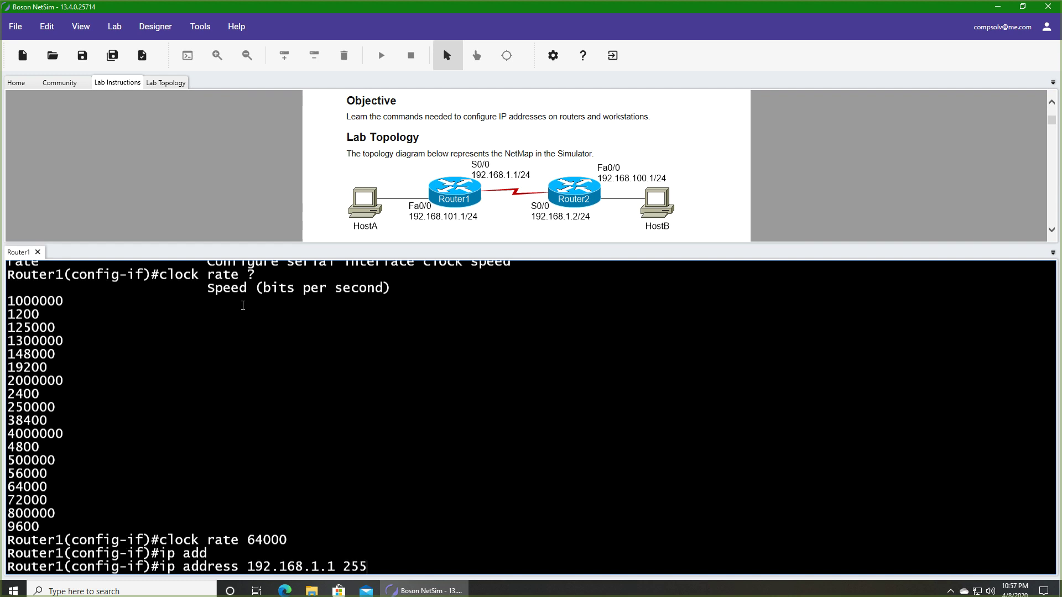
type(".255.255.0")
key("Return")
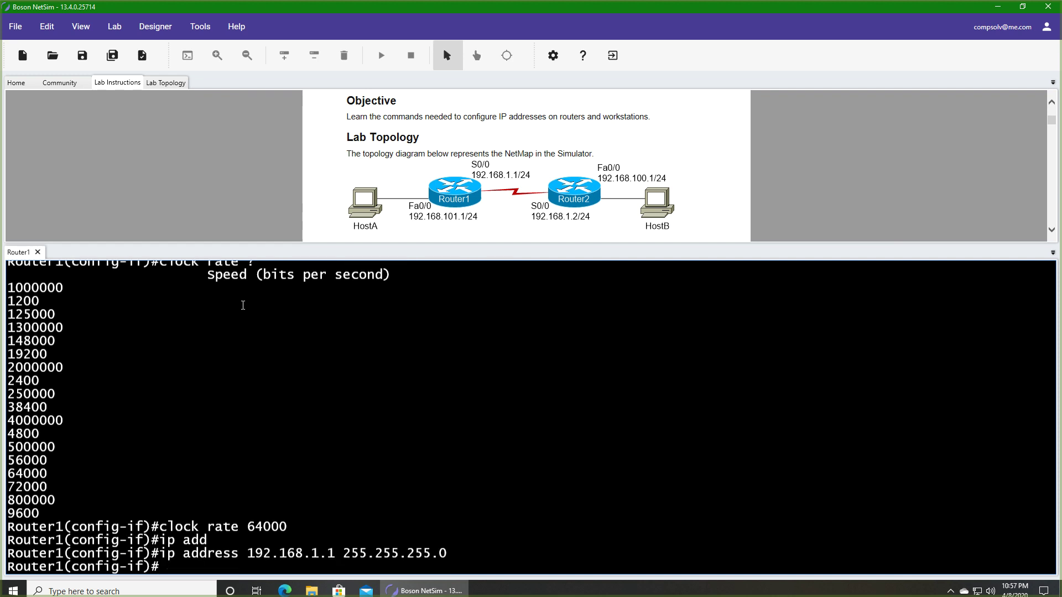
type("no shut")
key("Return")
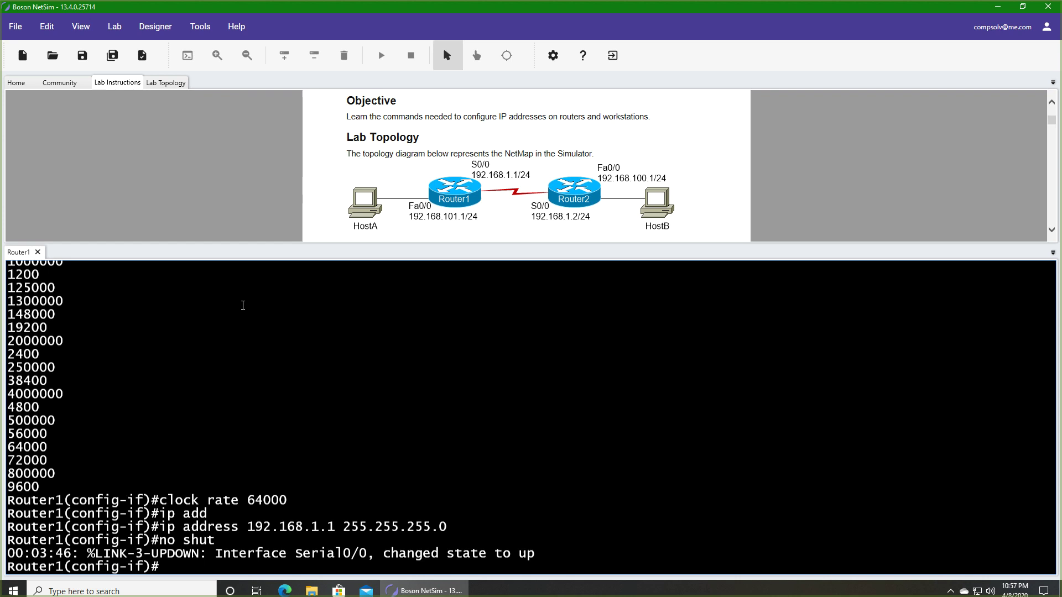
key("Return")
key("Return")
key("Return")
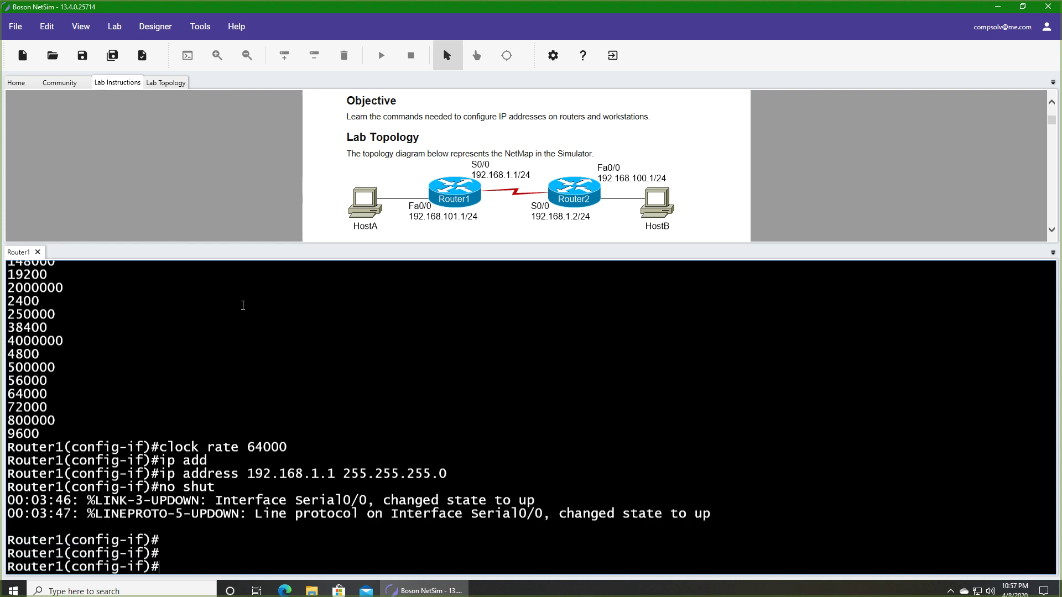
Exit configuration mode back to the Router1# prompt
type("end")
key("Return")
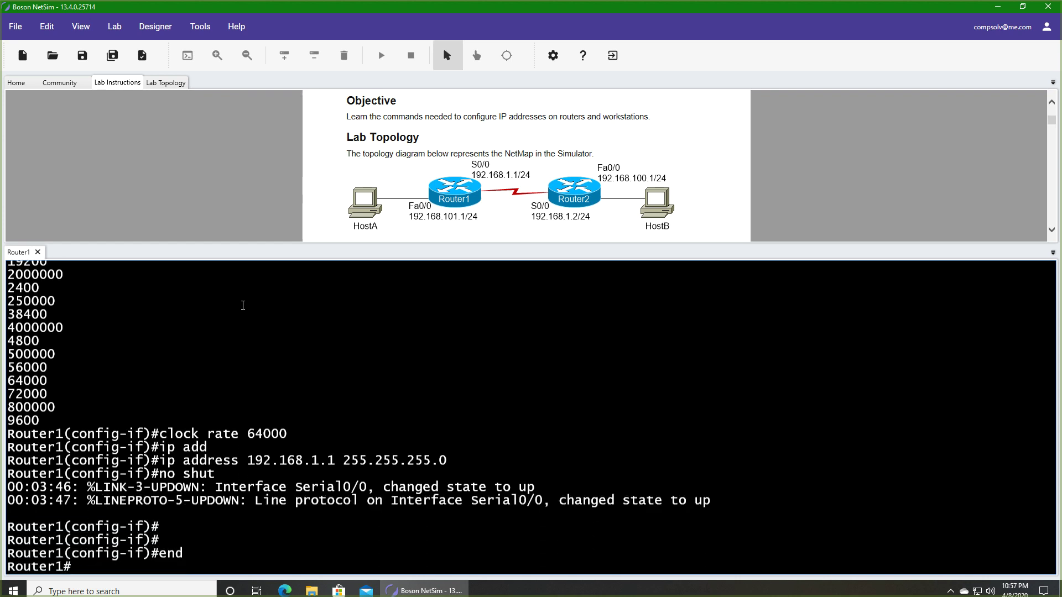
key("Return")
key("Return")
key("Return")
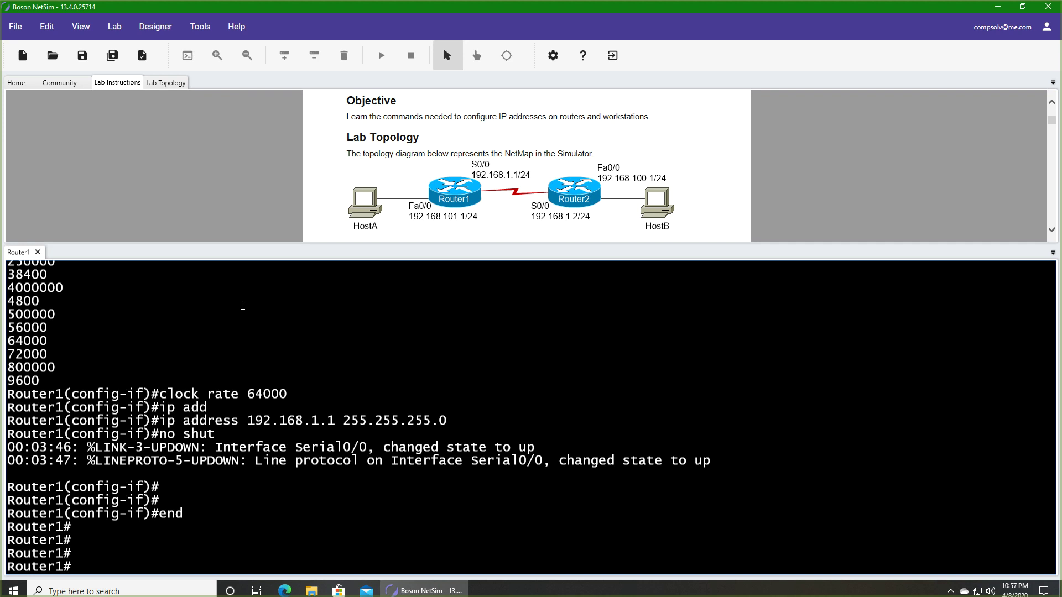
key("Return")
key("Return")
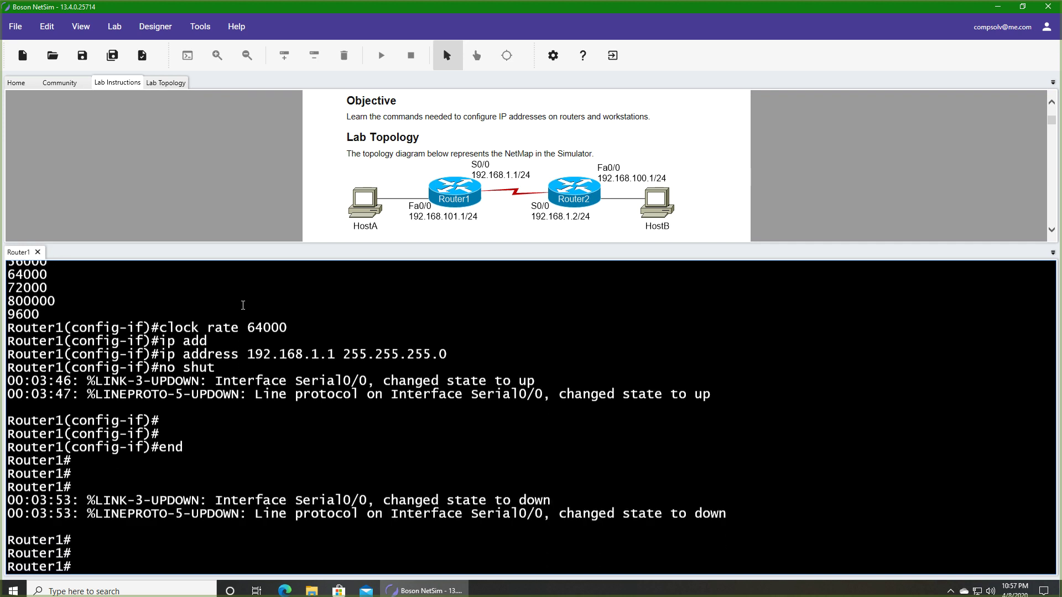
Run show ip int br on Router1 to check Serial0/0 (192.168.1.1) and FastEthernet0/0 (192.168.101.1)
type("show ip int br")
key("Return")
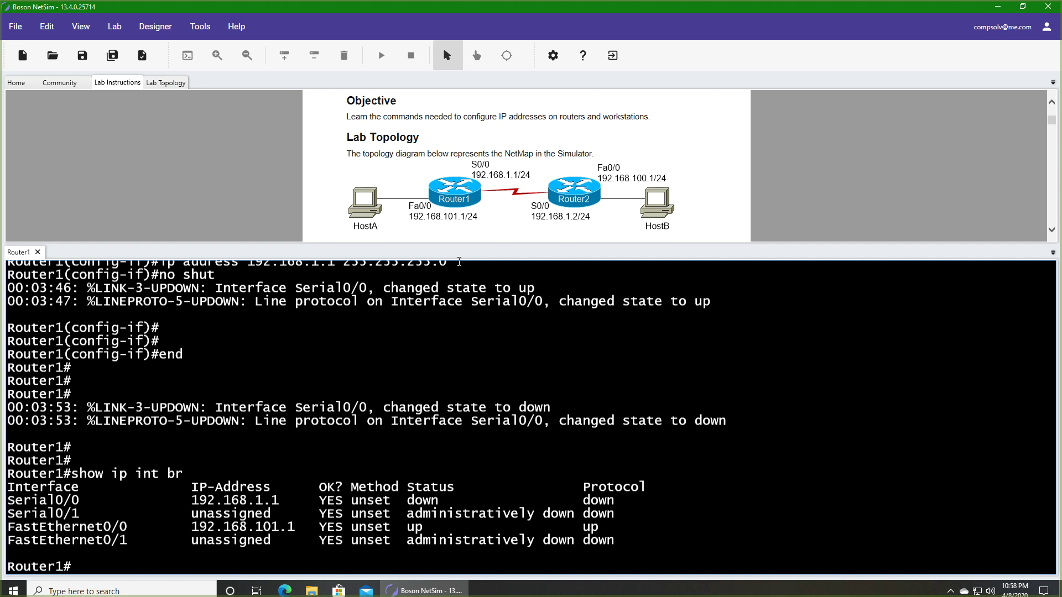
Open a console session on Router2 from the lab topology map
left_click(171, 83)
double_click(572, 164)
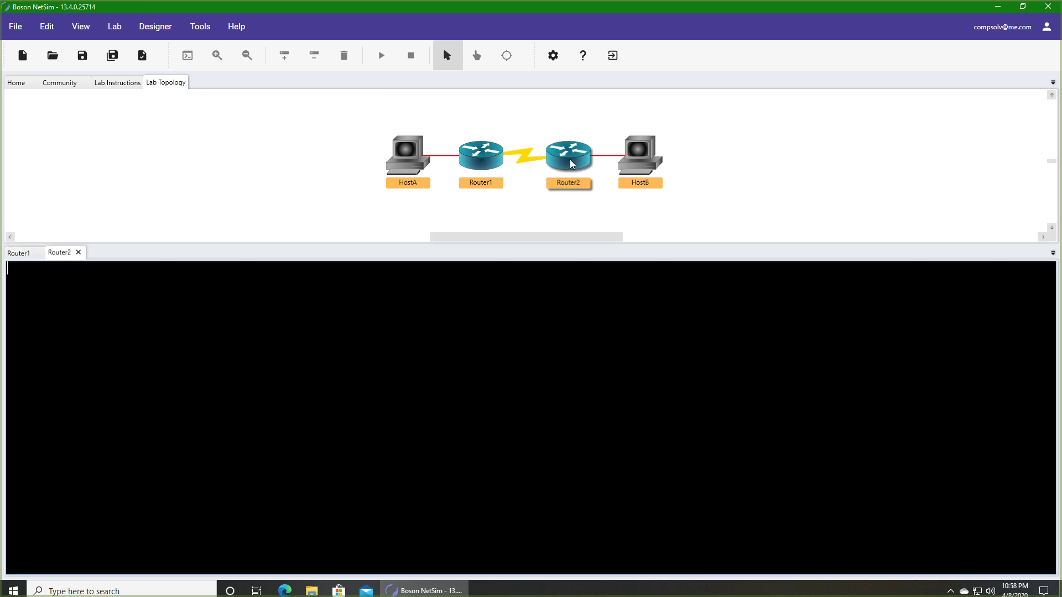
key("Return")
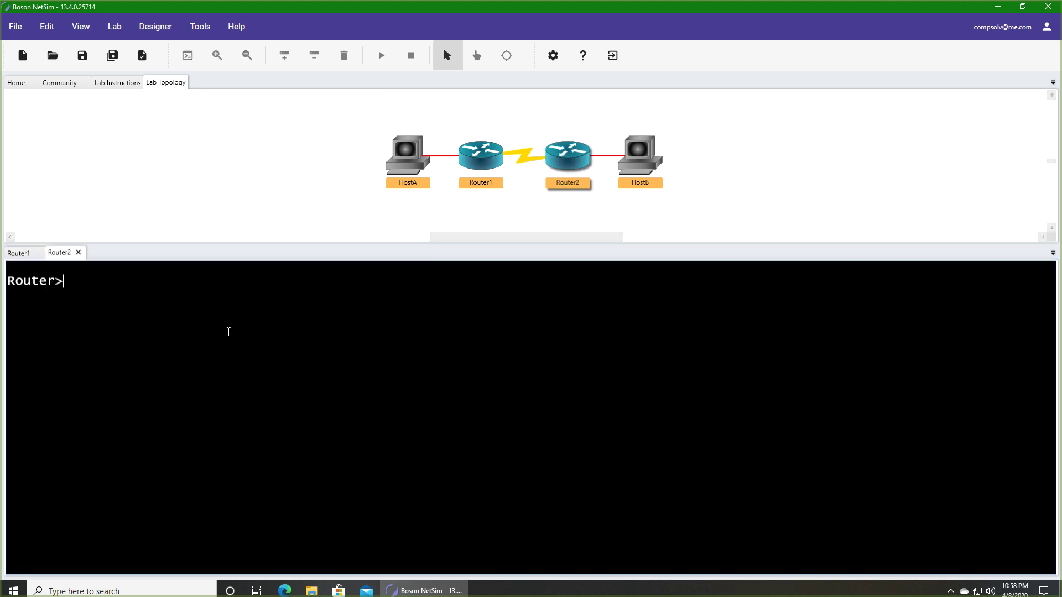
key("Return")
Enter global configuration mode and set the hostname to Router2
type("en")
key("Return")
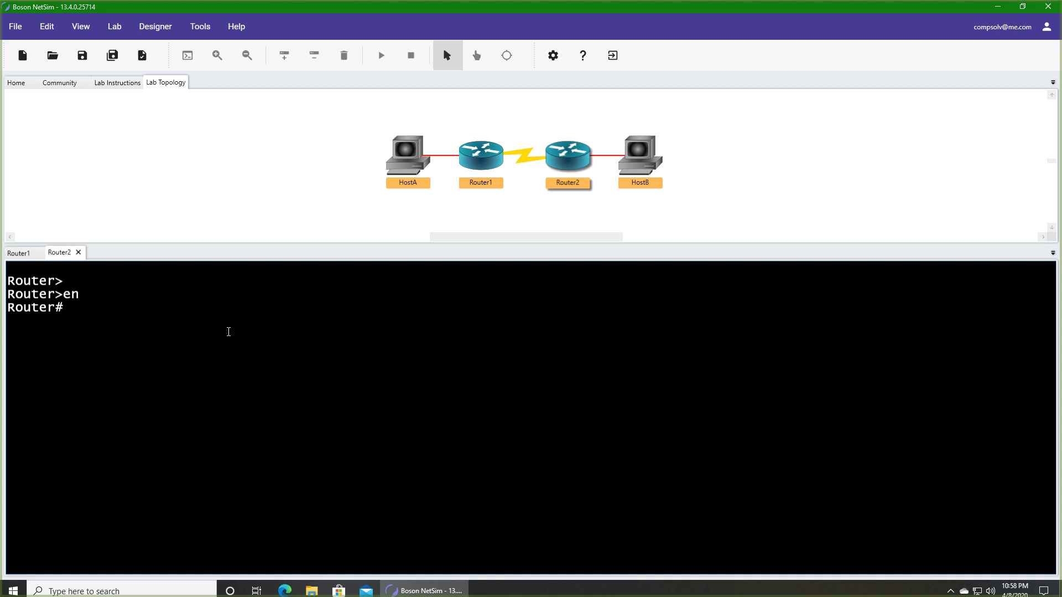
type("conf t")
key("Return")
type("h")
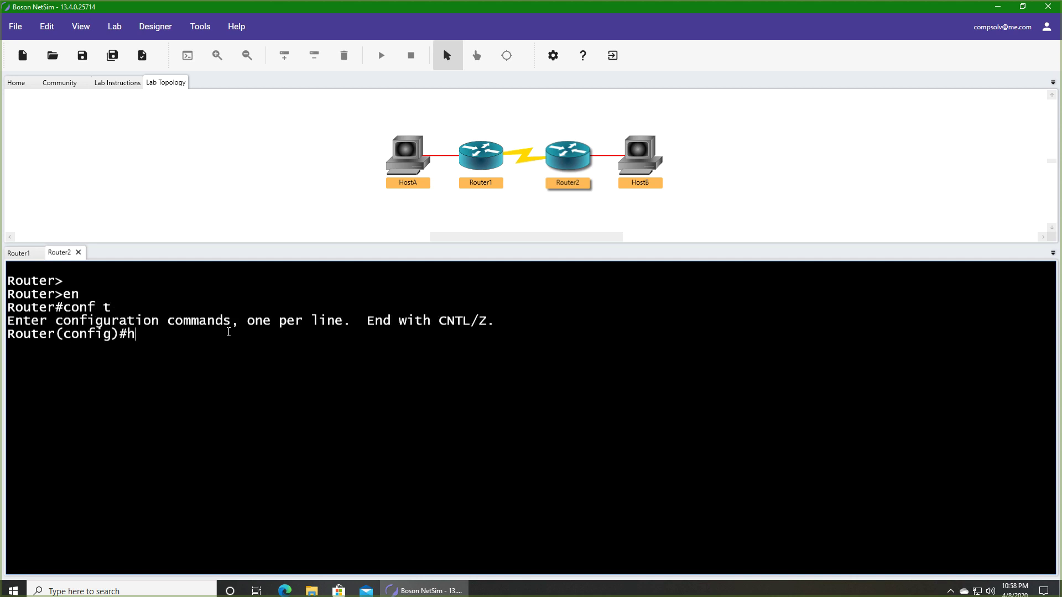
type("ost Router2")
key("Return")
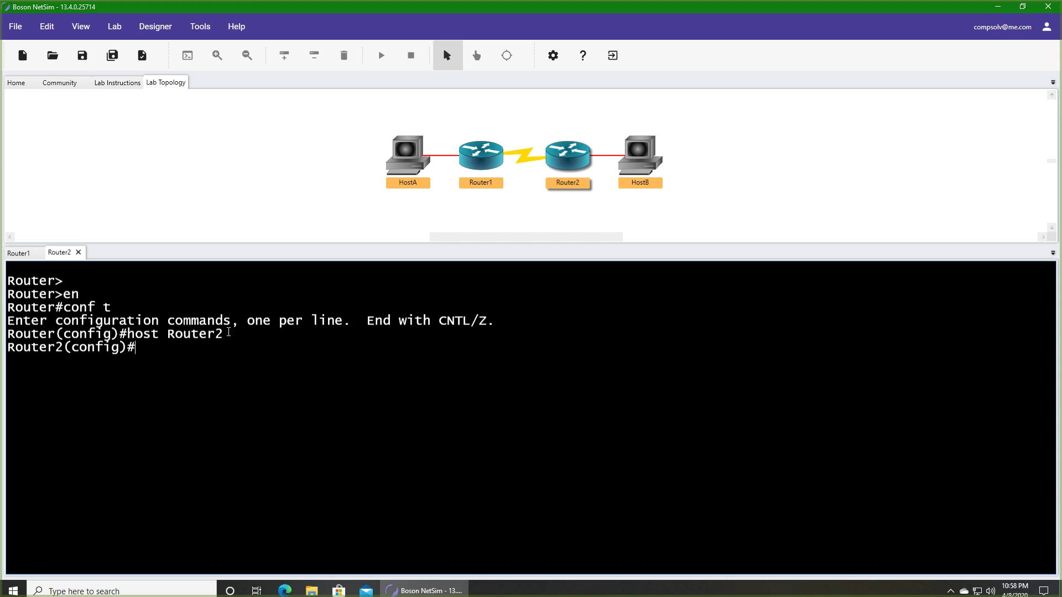
Back in the Router2 console, enter configuration mode and select Serial0/0, correcting a typo
left_click(119, 83)
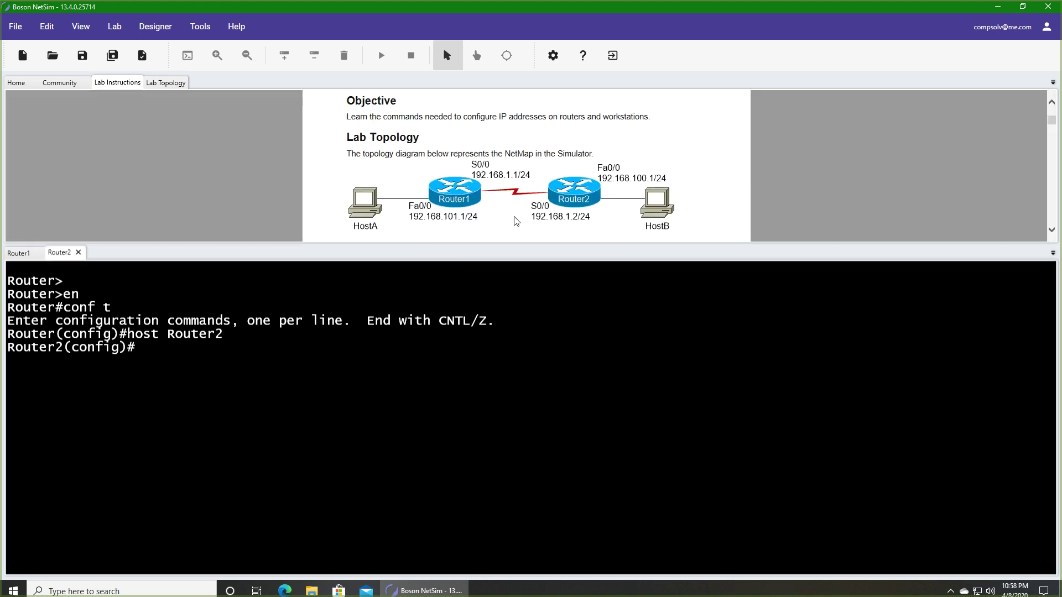
left_click(243, 359)
type("conf t")
key("Return")
type("int ")
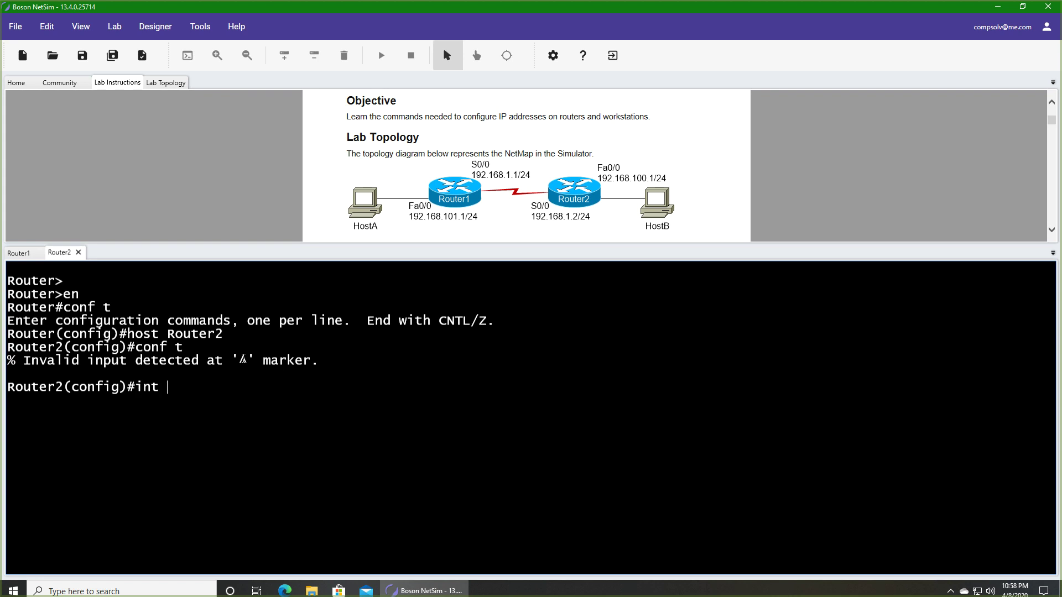
type("so0/0")
key("Return")
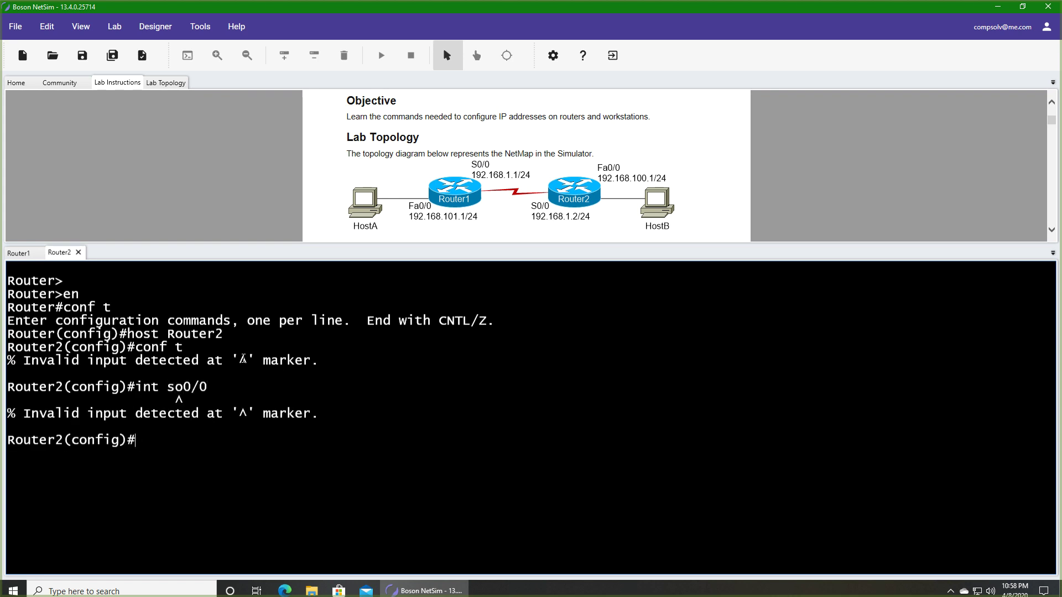
type("int s0/0")
key("Return")
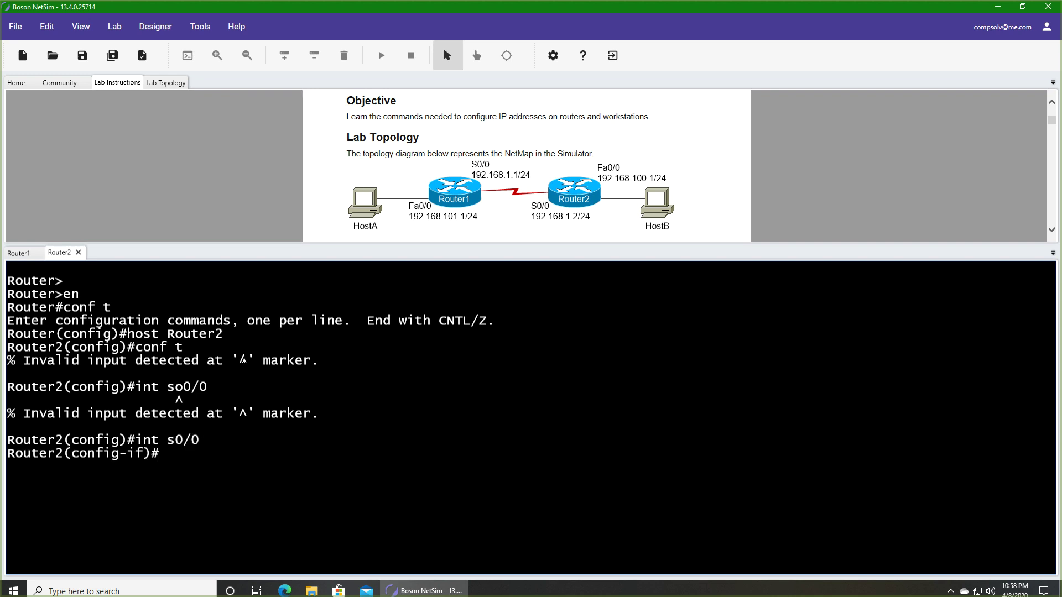
Assign 192.168.1.2 255.255.255.0 to Serial0/0, enable it, and exit configuration mode
type("ip add")
key("Tab")
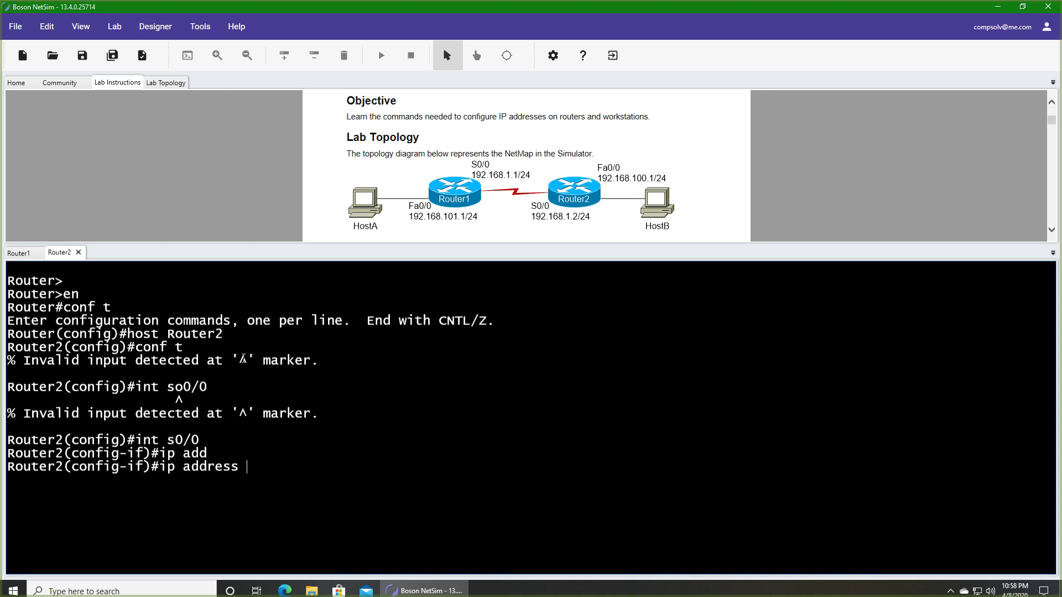
type("192.168.1.2 255.2")
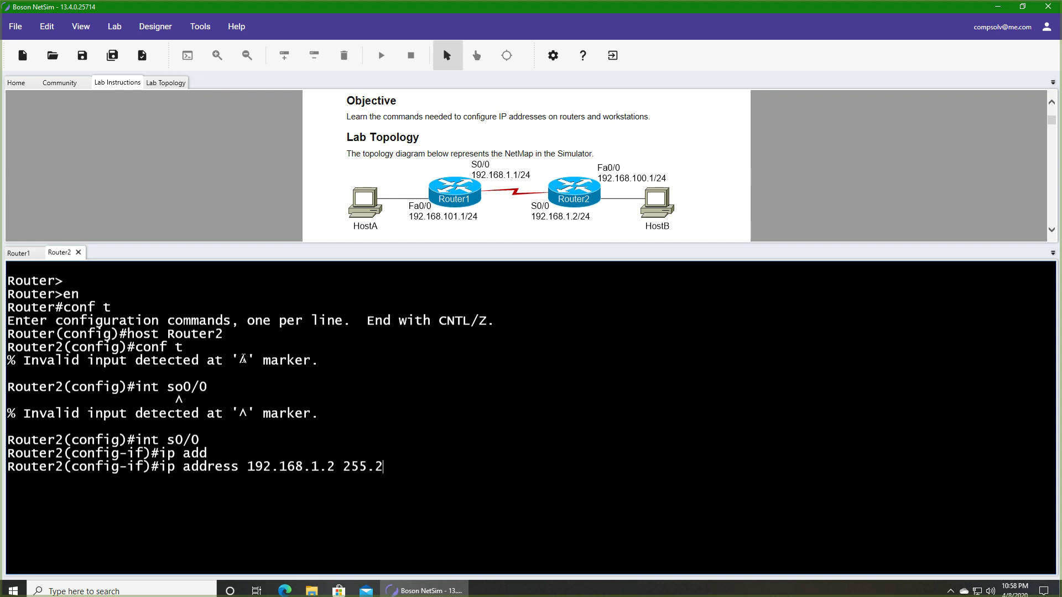
type("55.255.0")
key("Return")
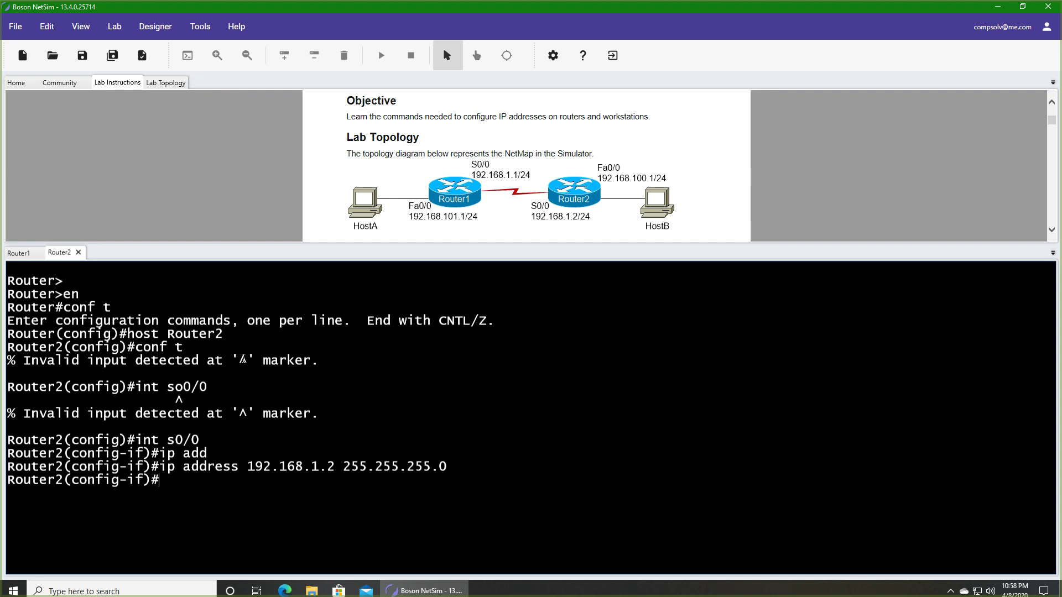
type("no shut")
key("Return")
type("end")
key("Return")
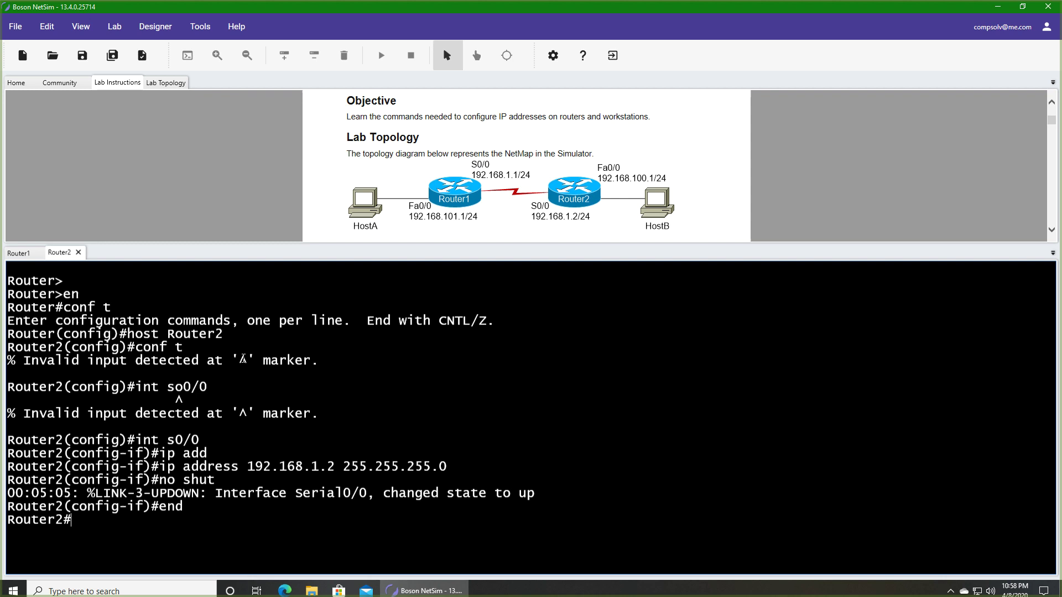
Run show ip int br on Router2 to confirm Serial0/0 at 192.168.1.2 is up/up
key("Return")
key("Return")
key("Return")
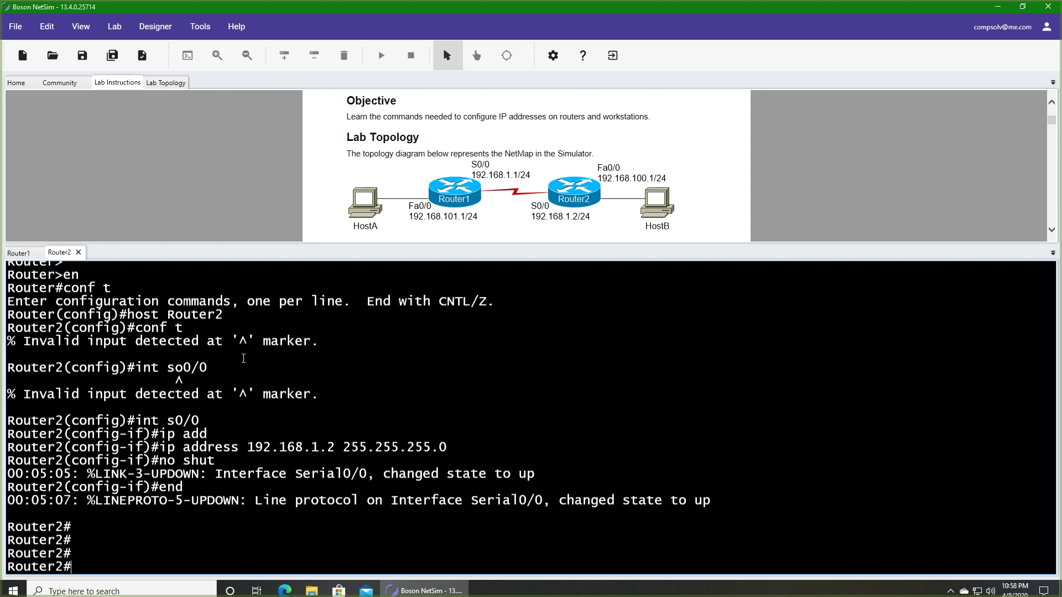
type("show ip int b")
type("r")
key("Return")
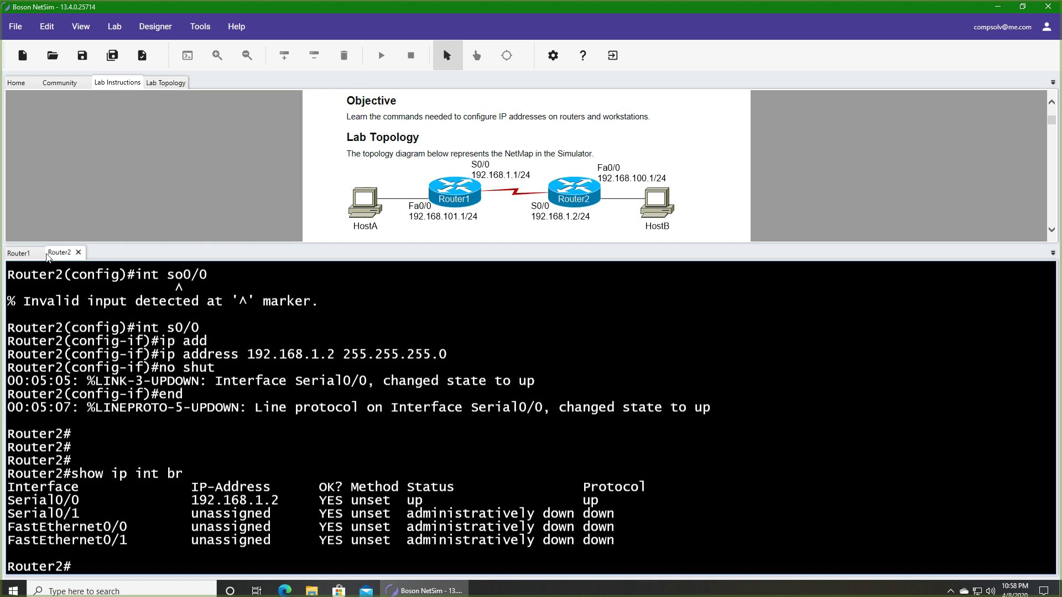
Rerun the interface summary on Router1 to confirm Serial0/0 at 192.168.1.1 is up/up
left_click(18, 253)
key("Up")
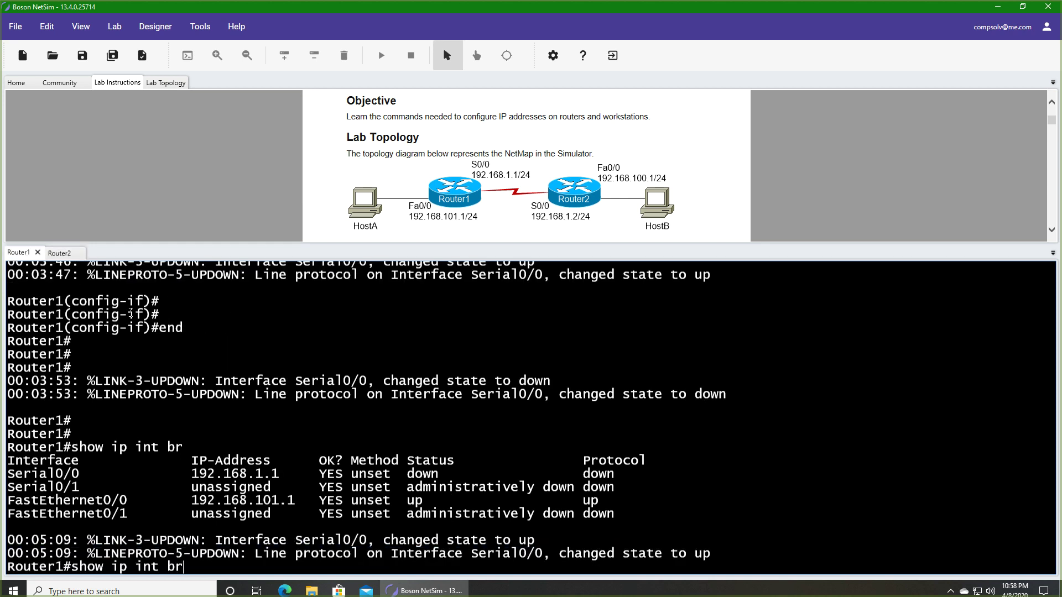
key("Return")
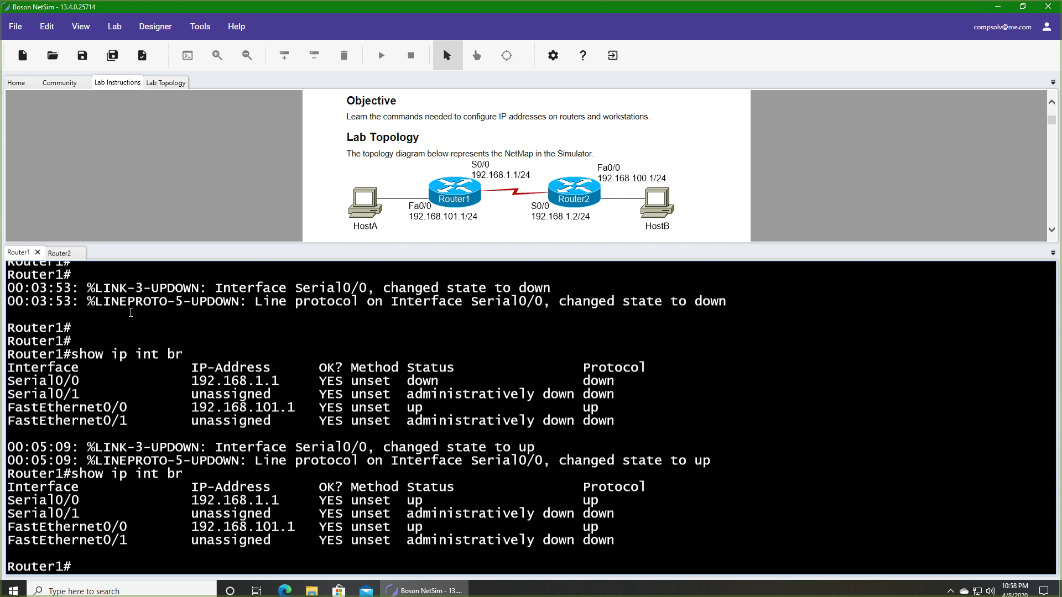
left_click(170, 84)
left_click(132, 85)
type("con")
key("BackSpace")
key("BackSpace")
key("BackSpace")
On Router2, enter global configuration mode and select FastEthernet0/0
left_click(62, 254)
type("conf t")
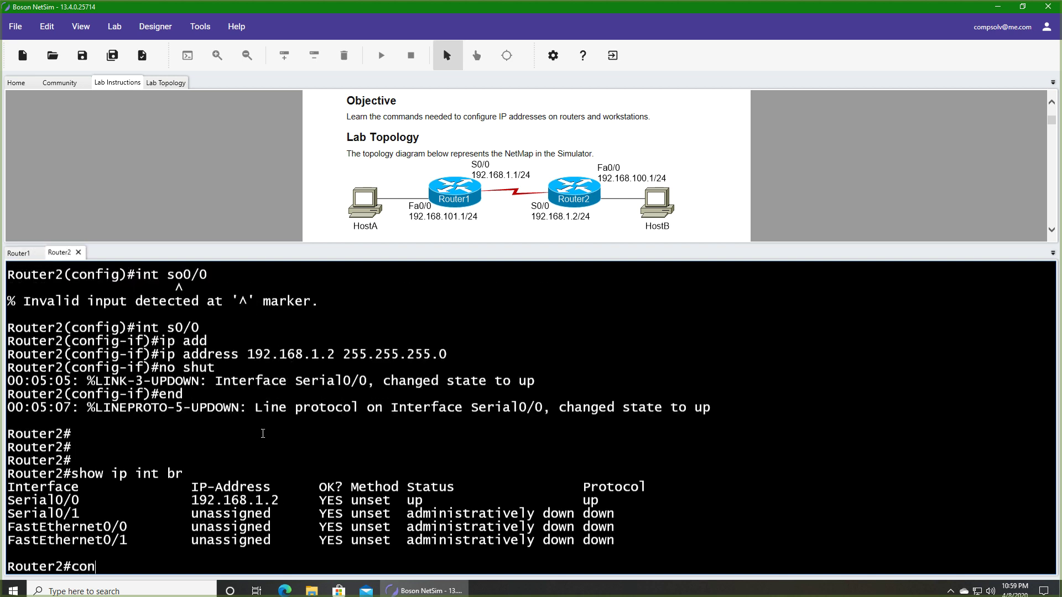
key("Return")
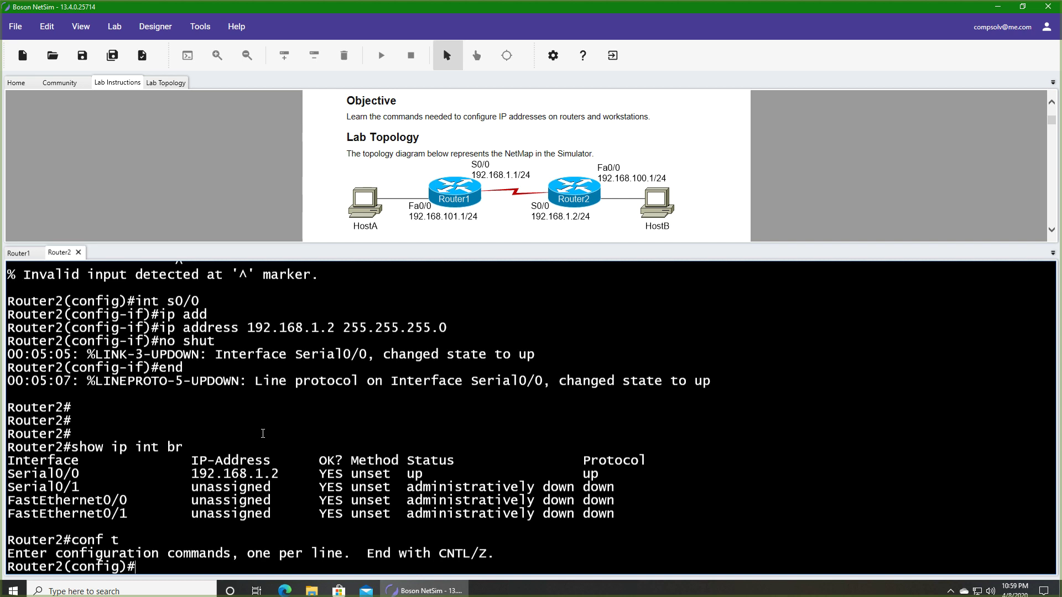
type("int fa0/0")
key("Return")
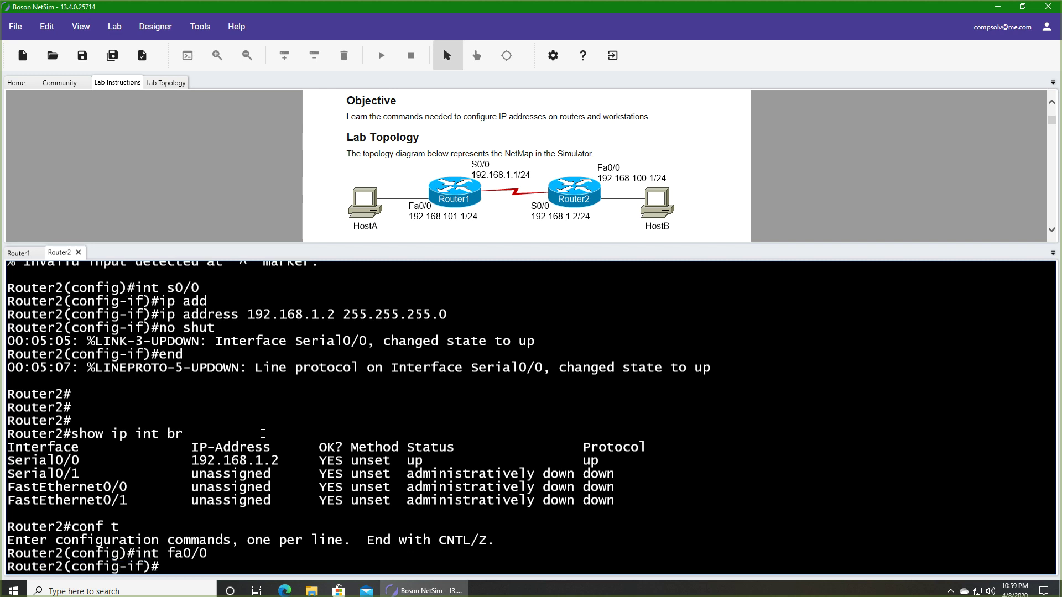
Assign 192.168.100.1 255.255.255.0 to FastEthernet0/0, enable it, and exit configuration mode
type("ip add")
key("Tab")
type("192.16")
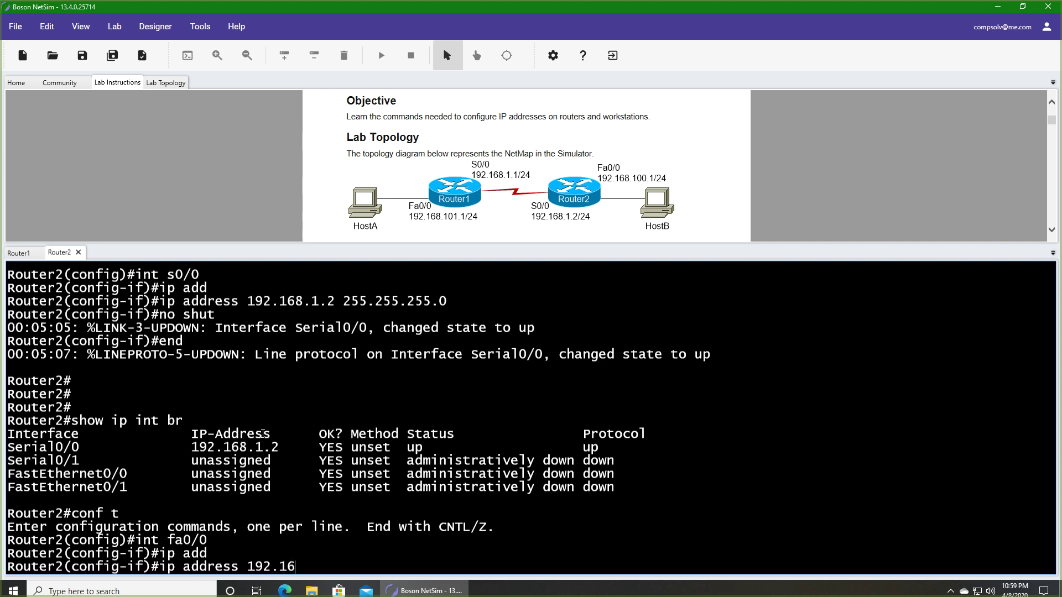
type("8.100.1 255.255.255.0")
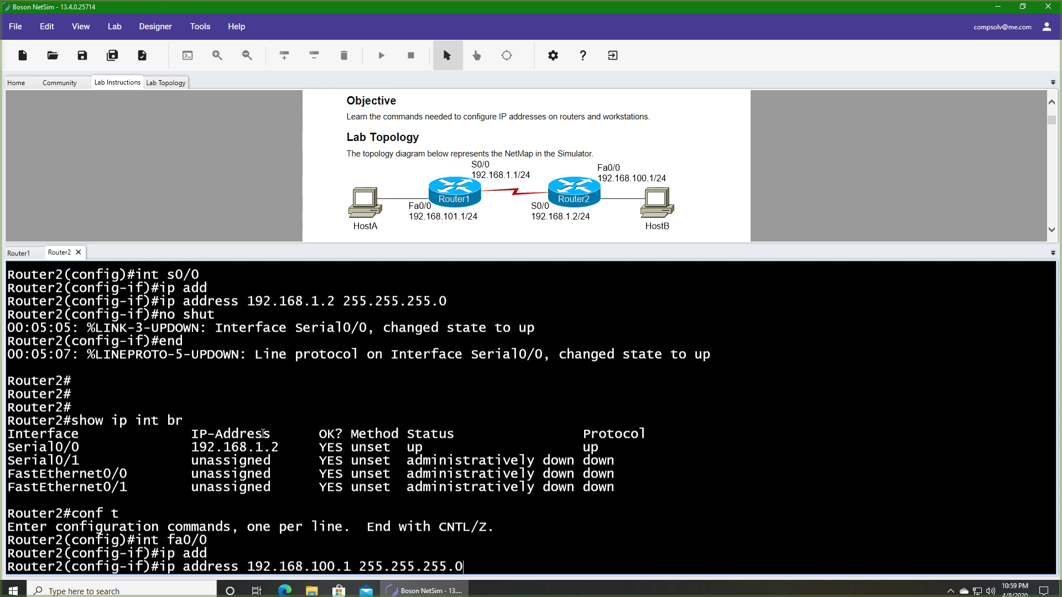
key("Return")
type("no shut")
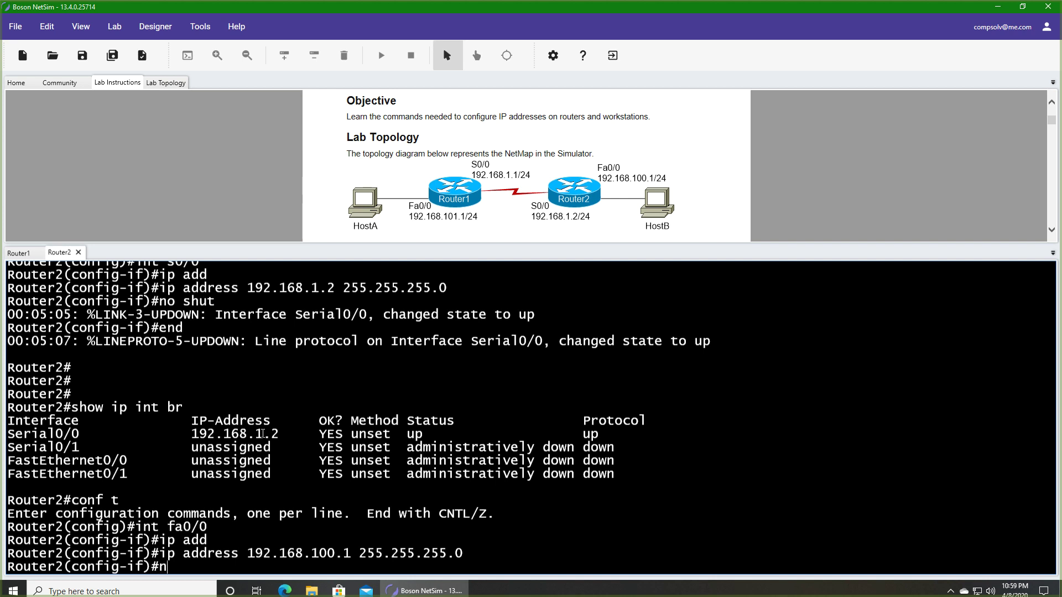
key("Return")
type("end")
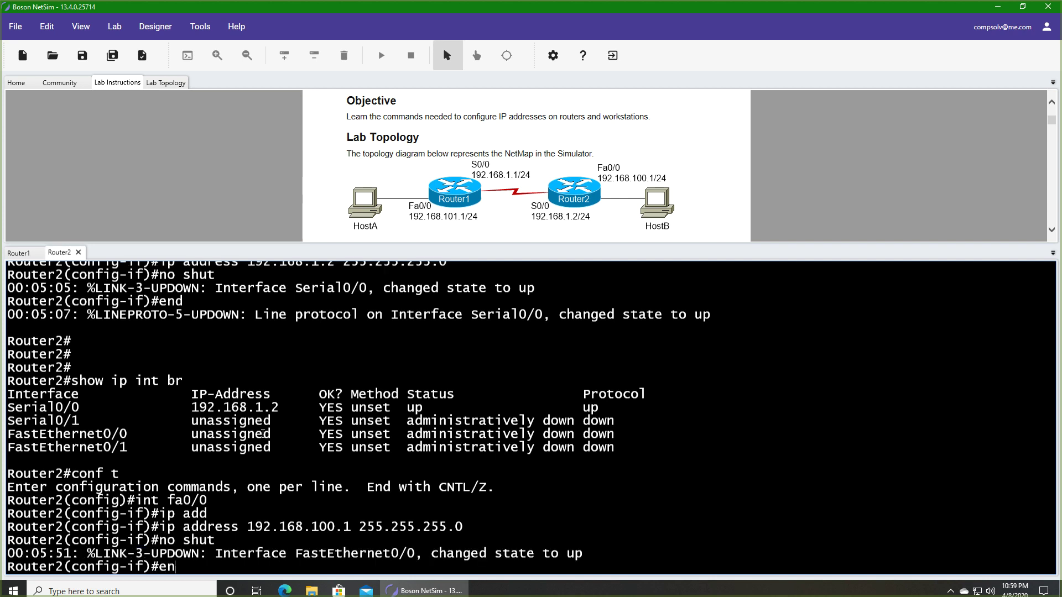
key("Return")
key("Return")
key("Return")
key("Return")
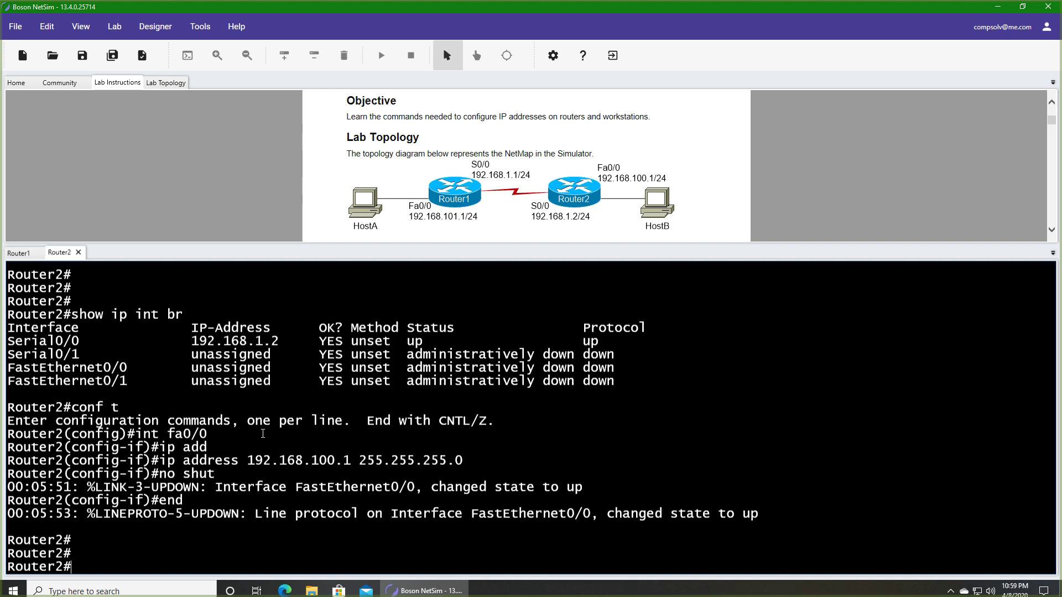
Open HostA's console and set its IP to 192.168.101.2 with mask 255.255.255.0
left_click(177, 82)
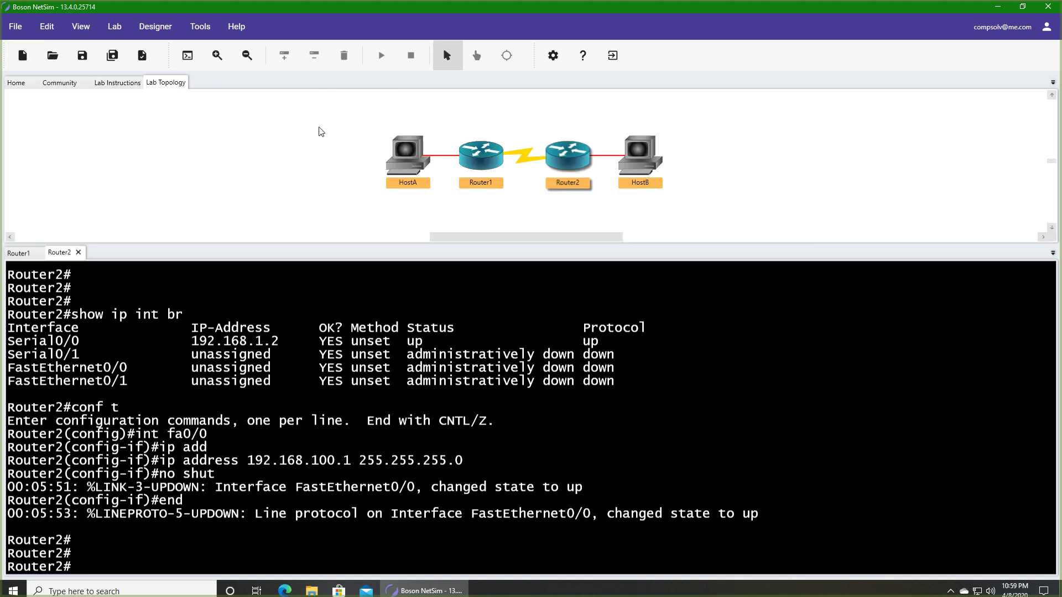
double_click(410, 161)
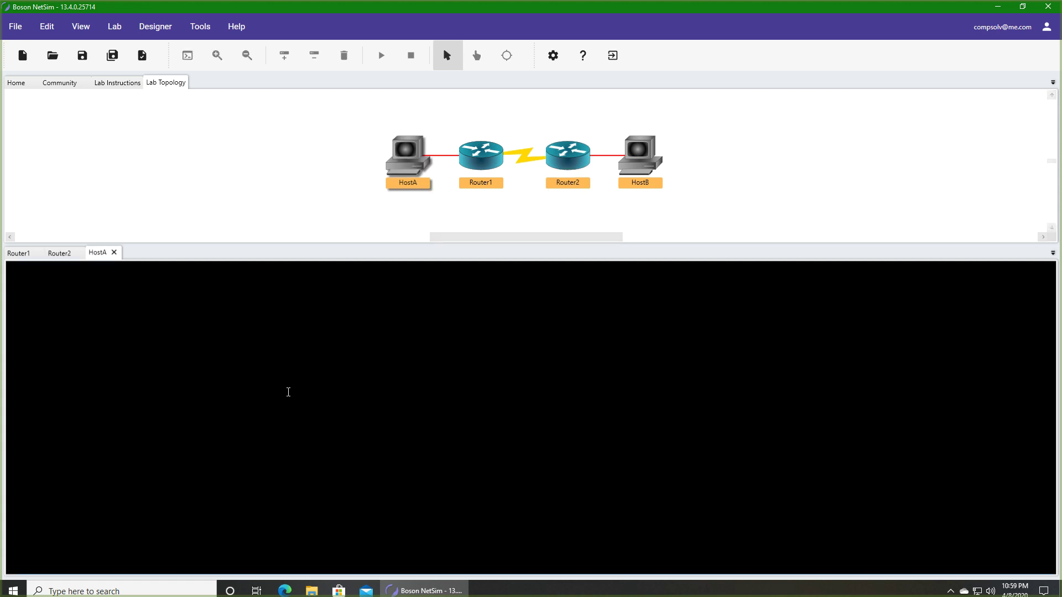
key("Return")
key("Return")
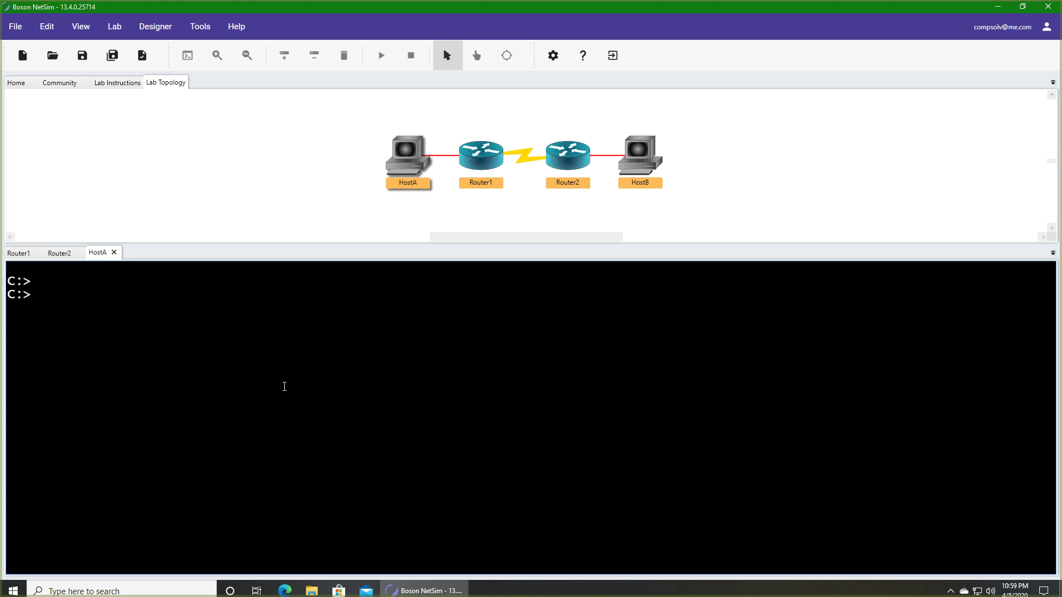
type("ipconfig /ip 192.1")
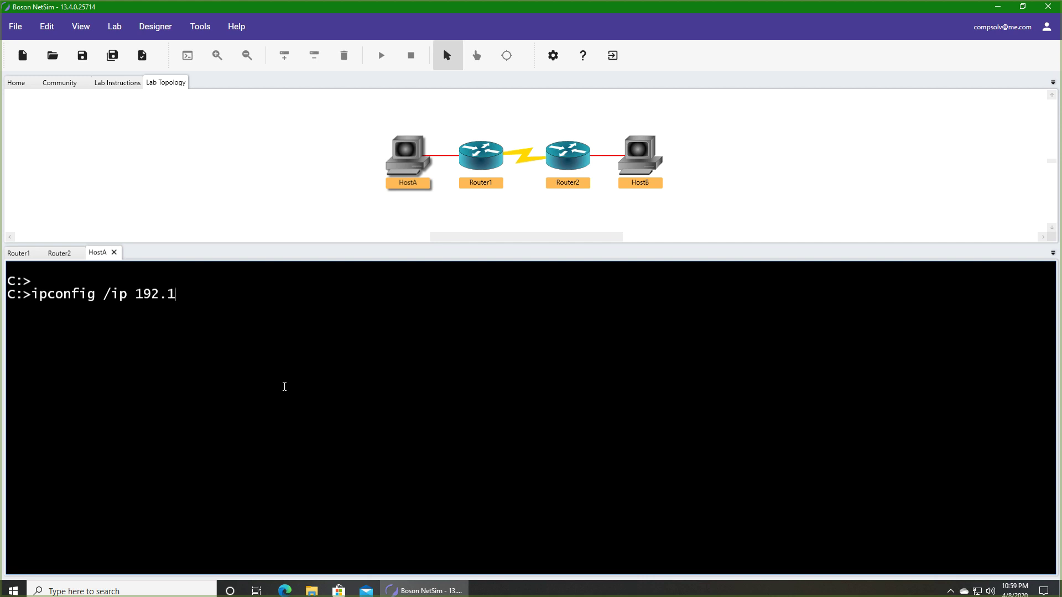
type("68")
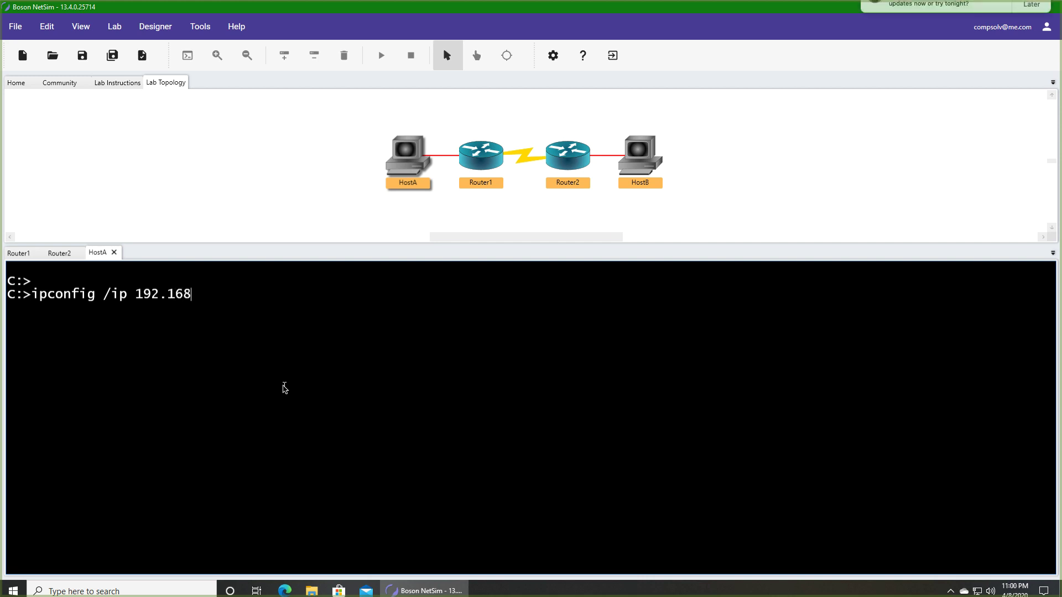
type(".101.2 255.255.255.")
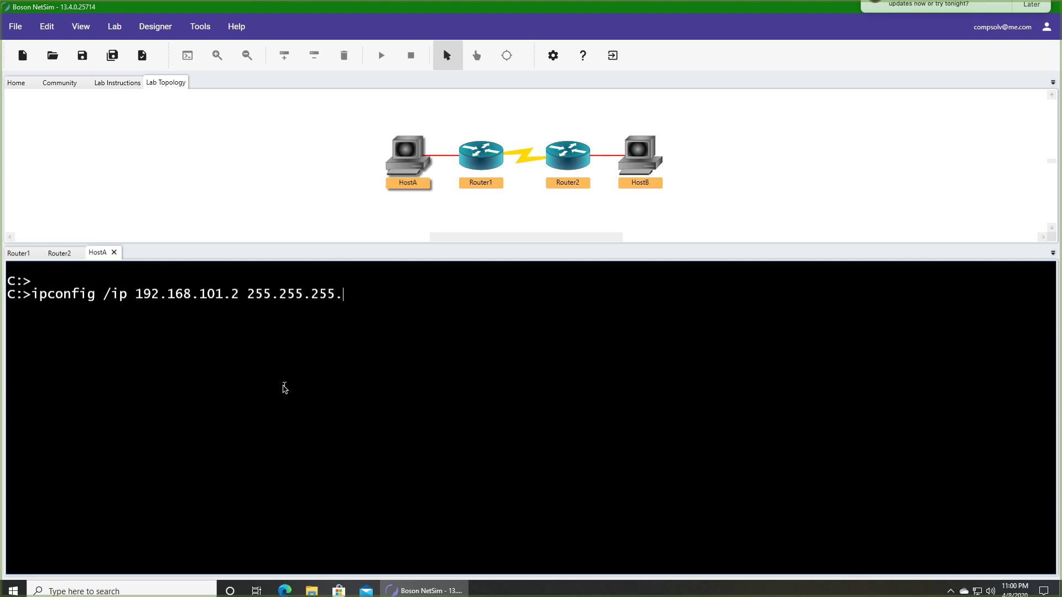
type("2")
key("BackSpace")
type("0")
key("Return")
Set HostA's default gateway to 192.168.101.1 and ping it successfully
type("ipconfig")
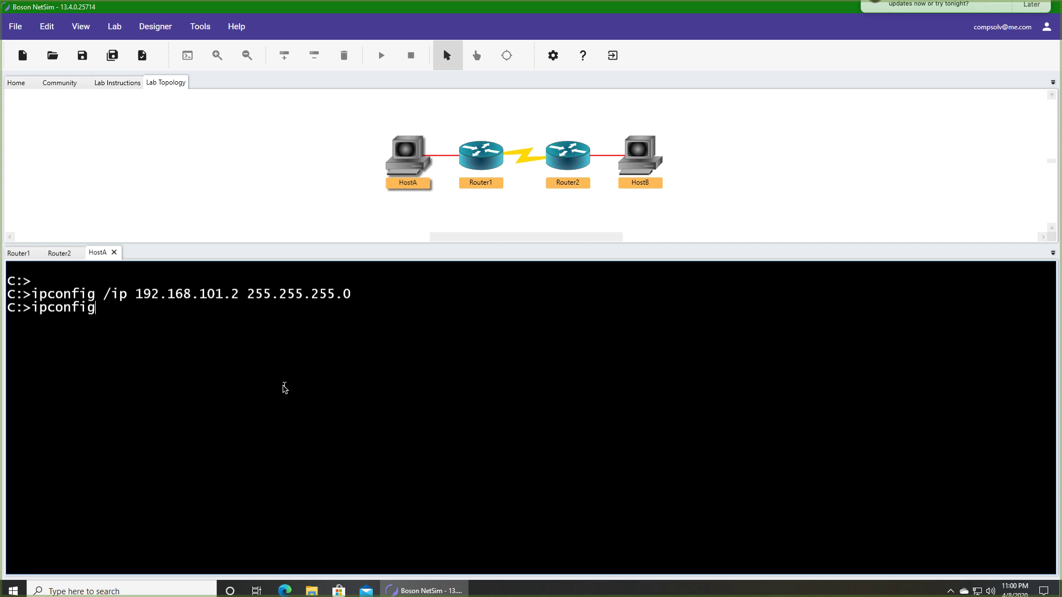
type(" /dg 192.168.1010")
key("BackSpace")
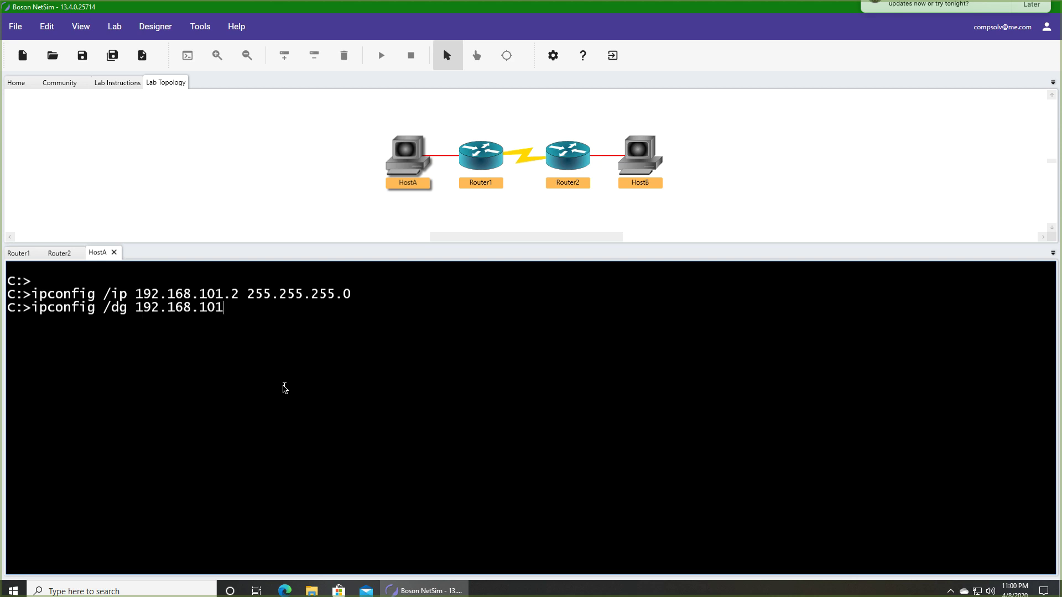
type(".1")
key("Return")
type("ping 192.168.101")
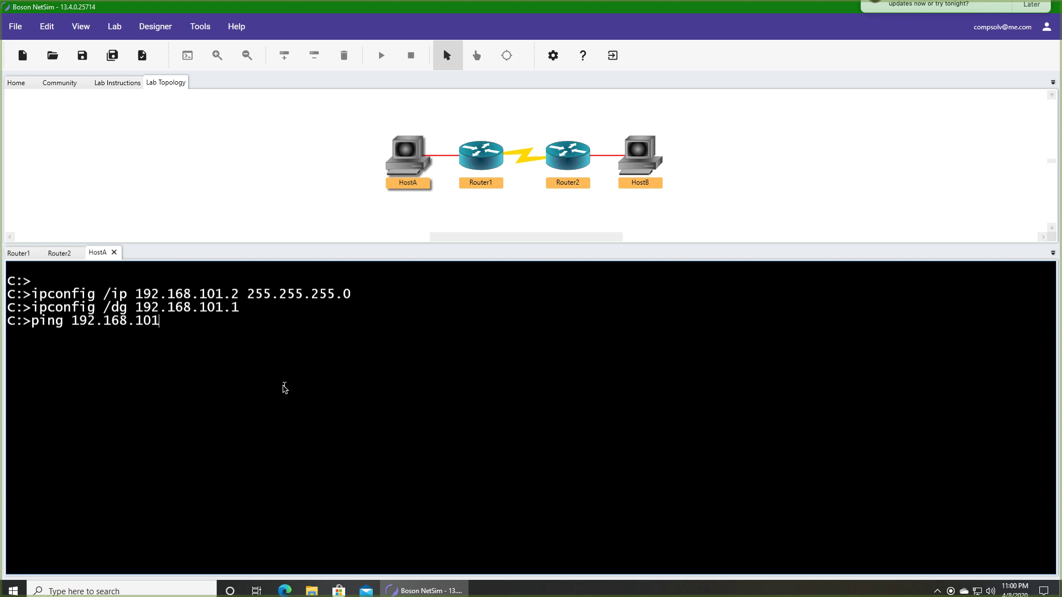
type(".1")
key("Return")
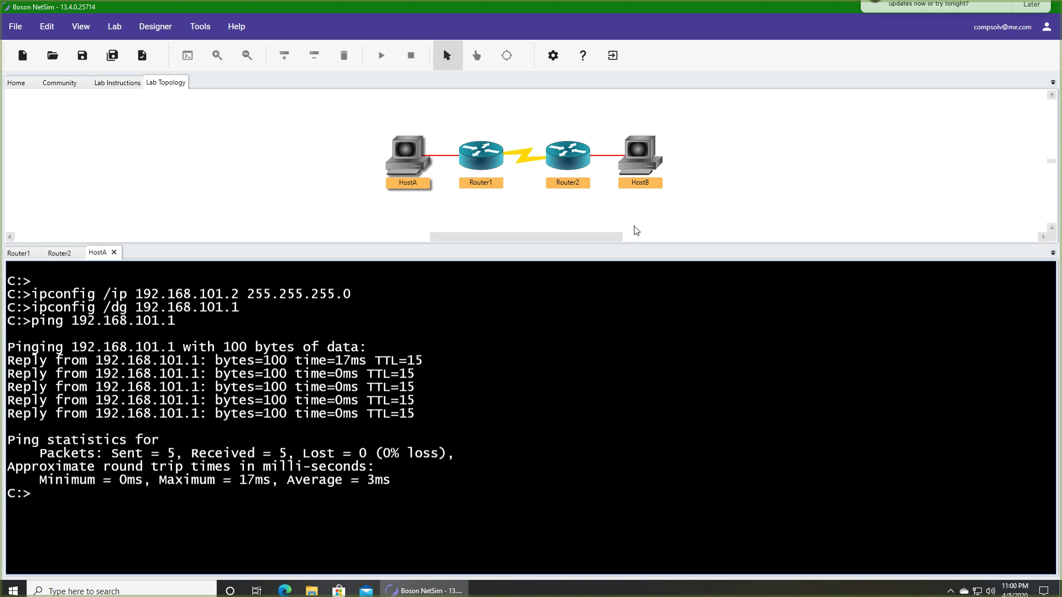
Open HostB's console and set its IP to 192.168.100.2 with mask 255.255.255.0
left_click(640, 171)
double_click(639, 167)
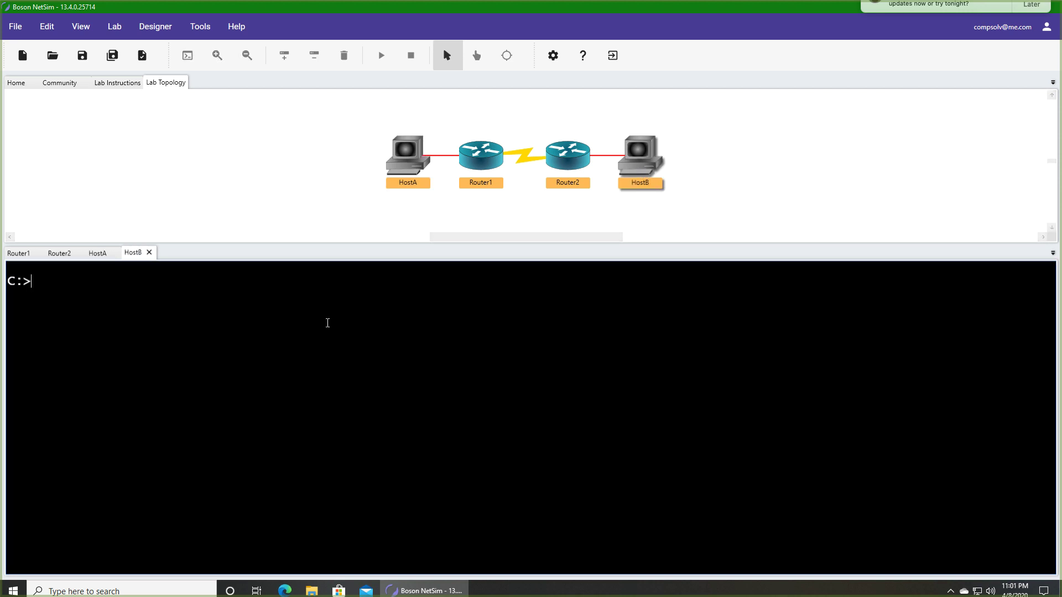
key("Return")
type("ipconfig /ip")
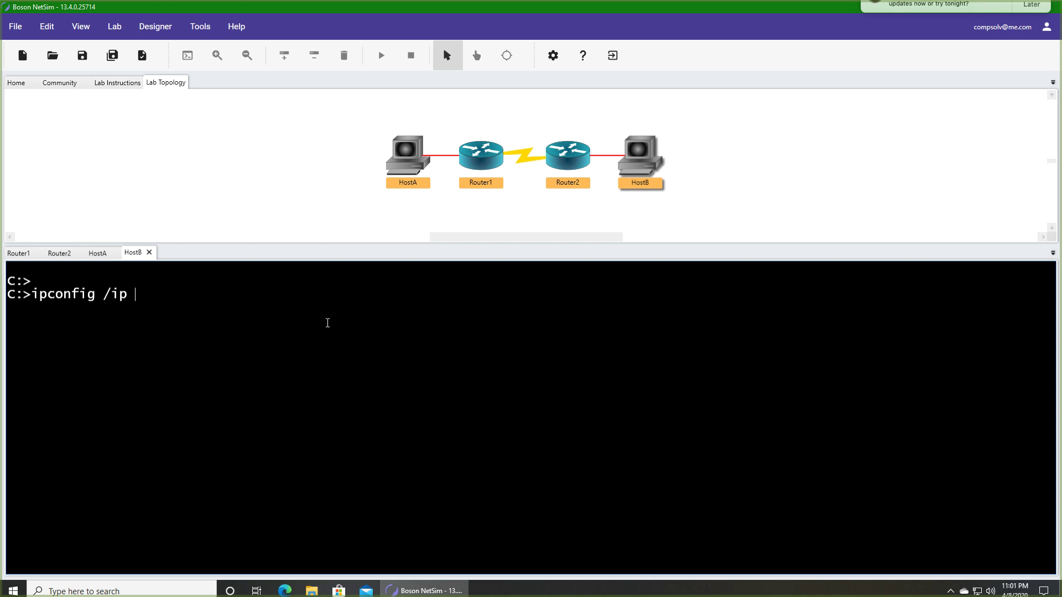
type(" 192.16")
type("8.100.2 255.25")
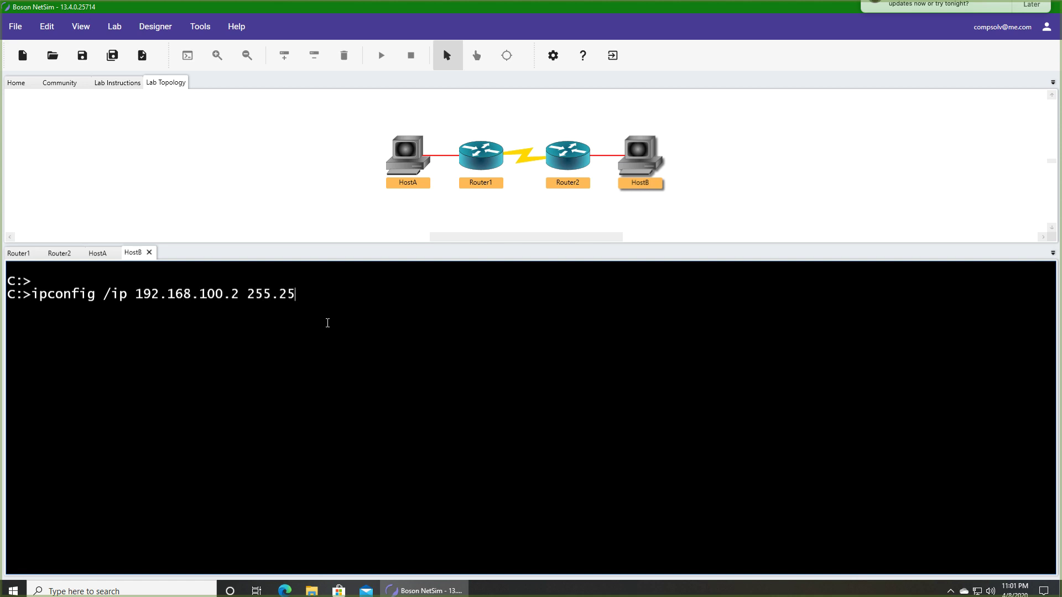
type("5.255.0")
key("Return")
Set HostB's default gateway to 192.168.100.1 and ping it successfully
type("ipconf")
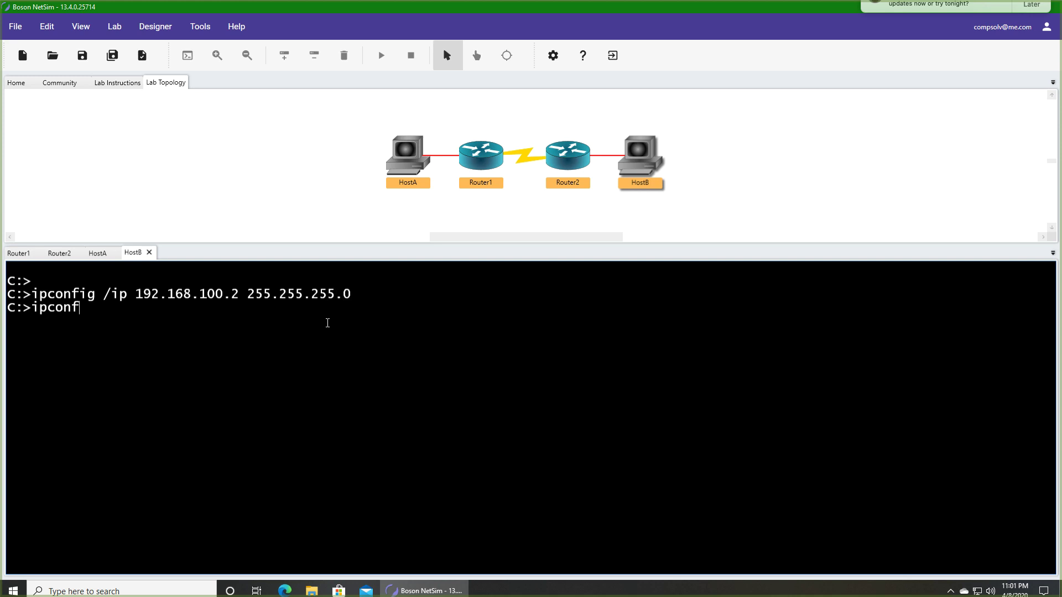
type("ig /dg 192.168.")
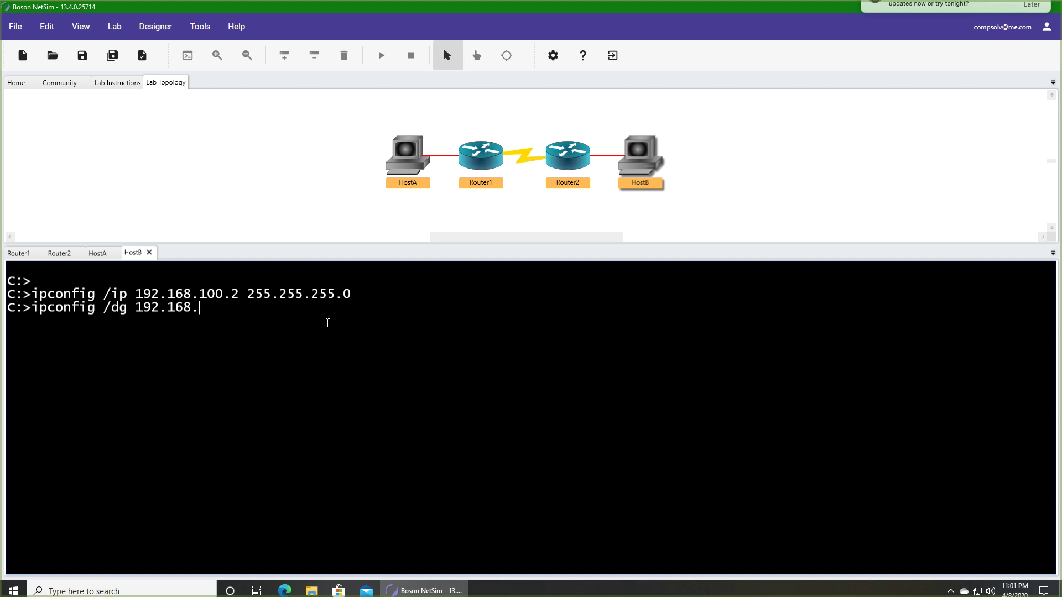
type("100.1")
key("Return")
type("ping 192.")
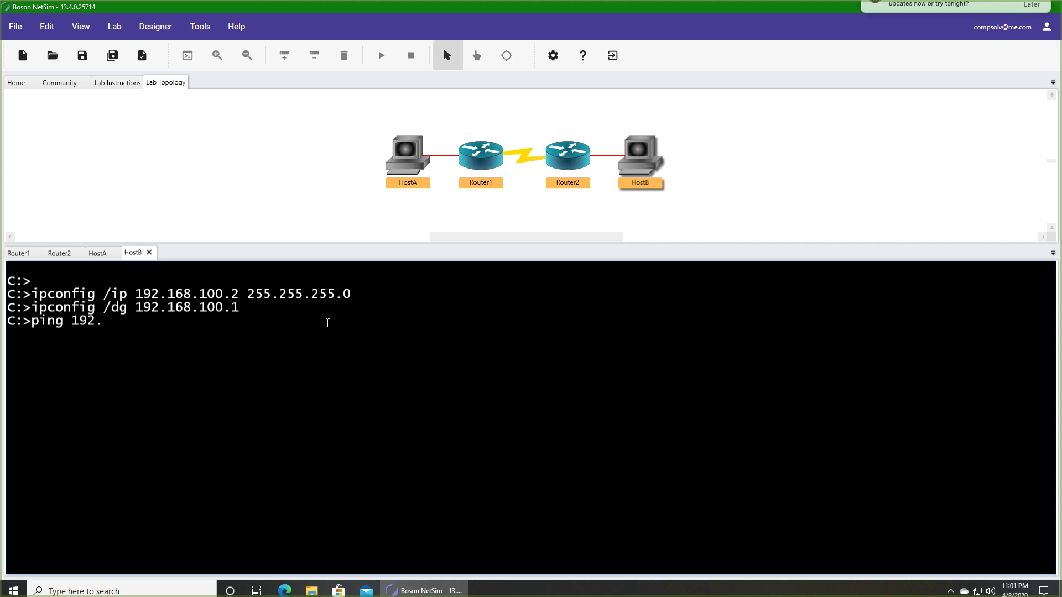
type("168.100.")
type("1")
key("Return")
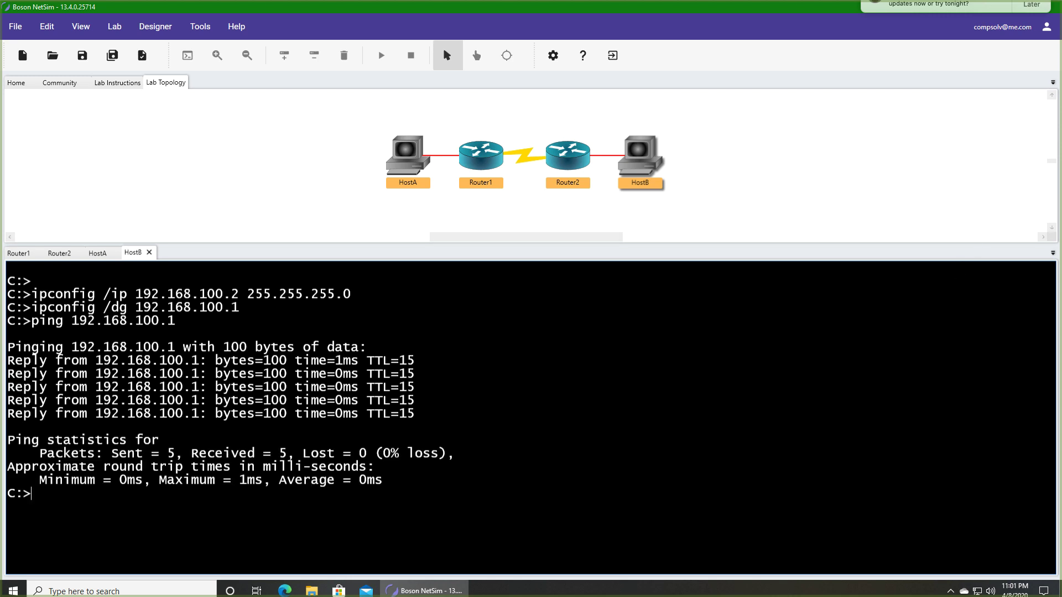
Postpone the update reminder, then switch from HostB's console via Router2 to Router1's session
left_click(1030, 12)
left_click(993, 22)
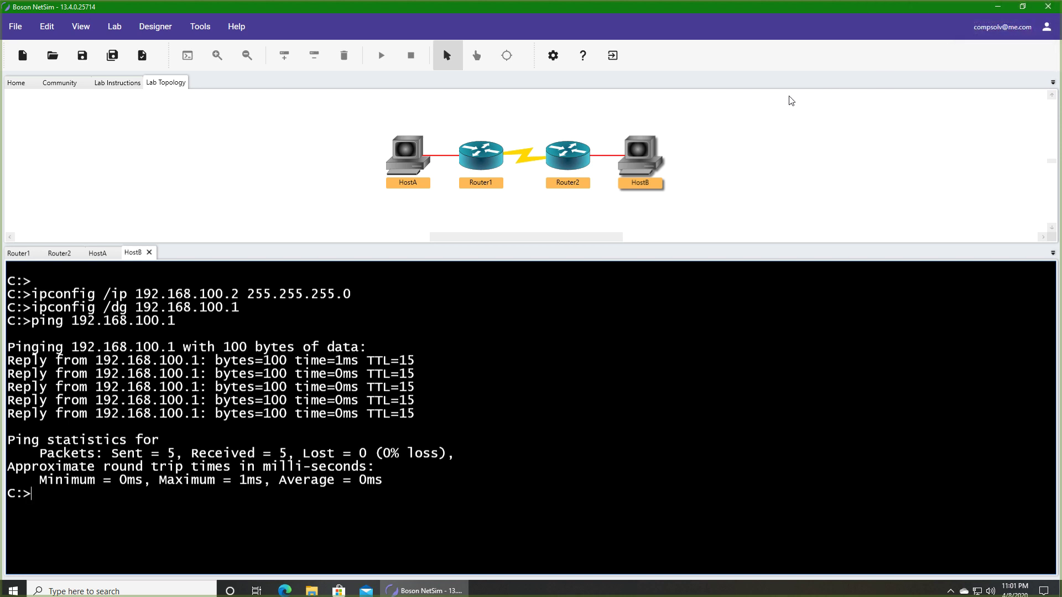
left_click(614, 339)
left_click(60, 253)
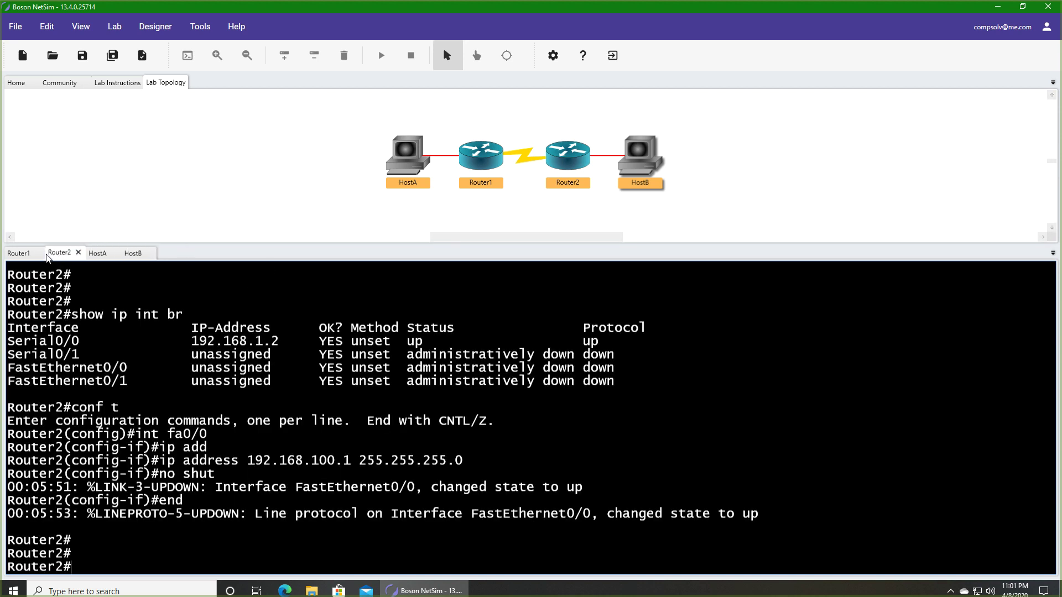
left_click(19, 252)
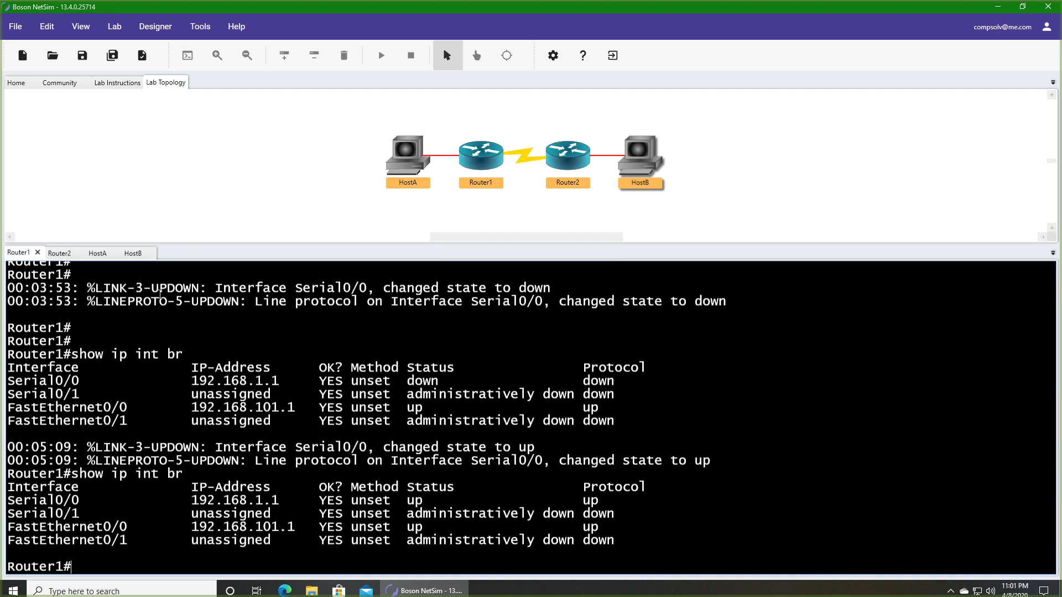
Grade the lab, acknowledge the success message, and view Router1's graded configuration
left_click(142, 55)
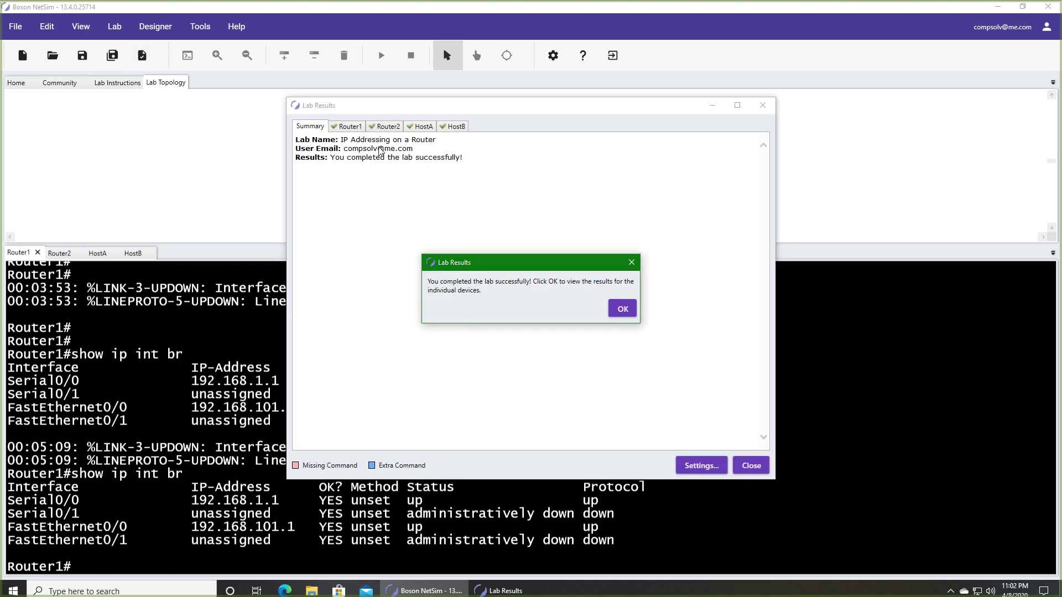
left_click(623, 310)
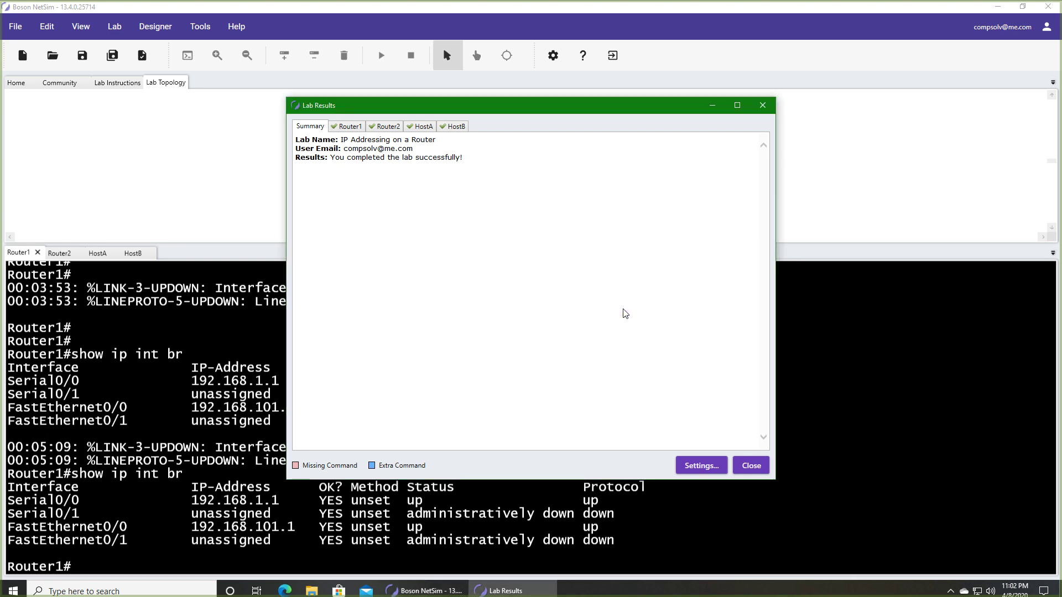
left_click(349, 126)
scroll(486, 270, "down", 10)
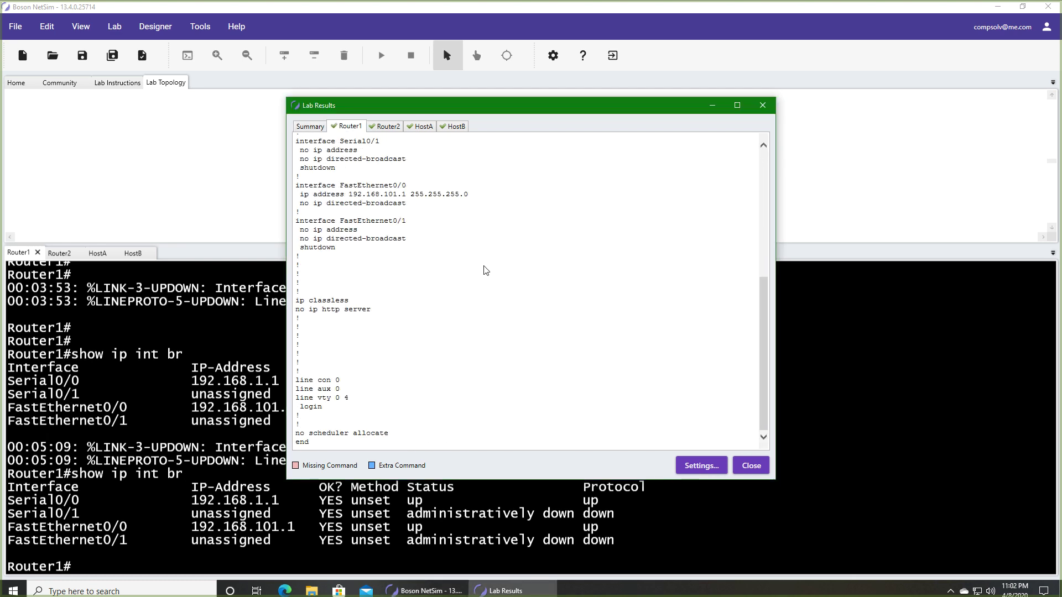
Review the graded configurations of Router2, HostA and HostB, then return to Router1's
left_click(389, 127)
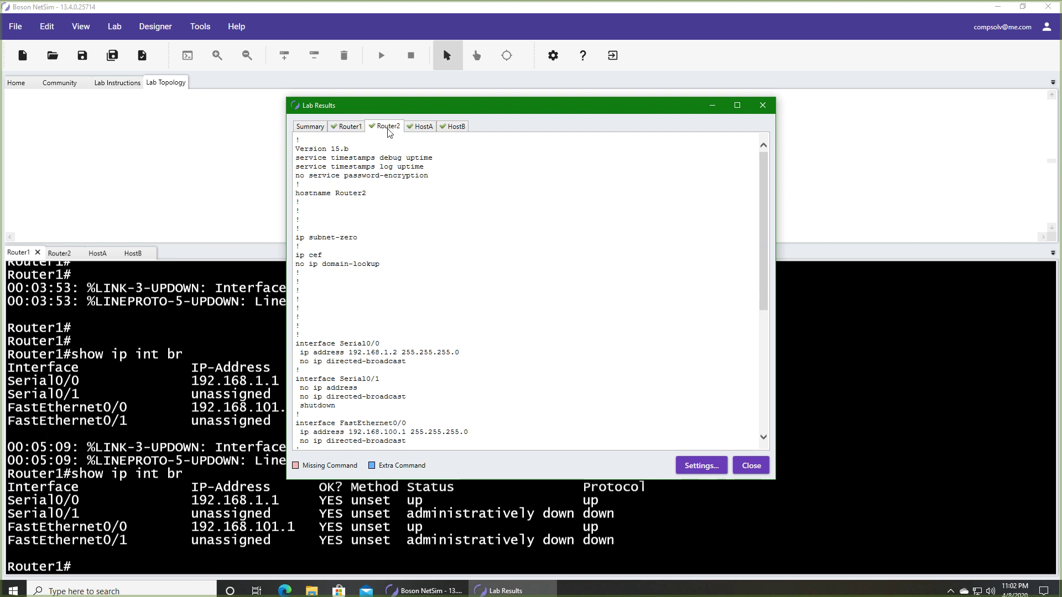
left_click(415, 132)
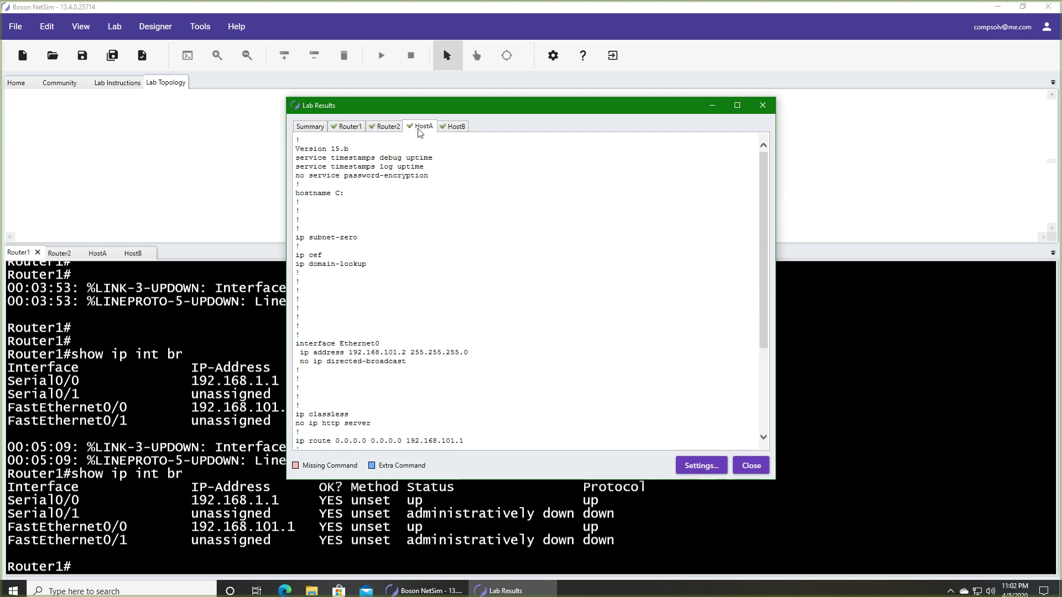
left_click(461, 133)
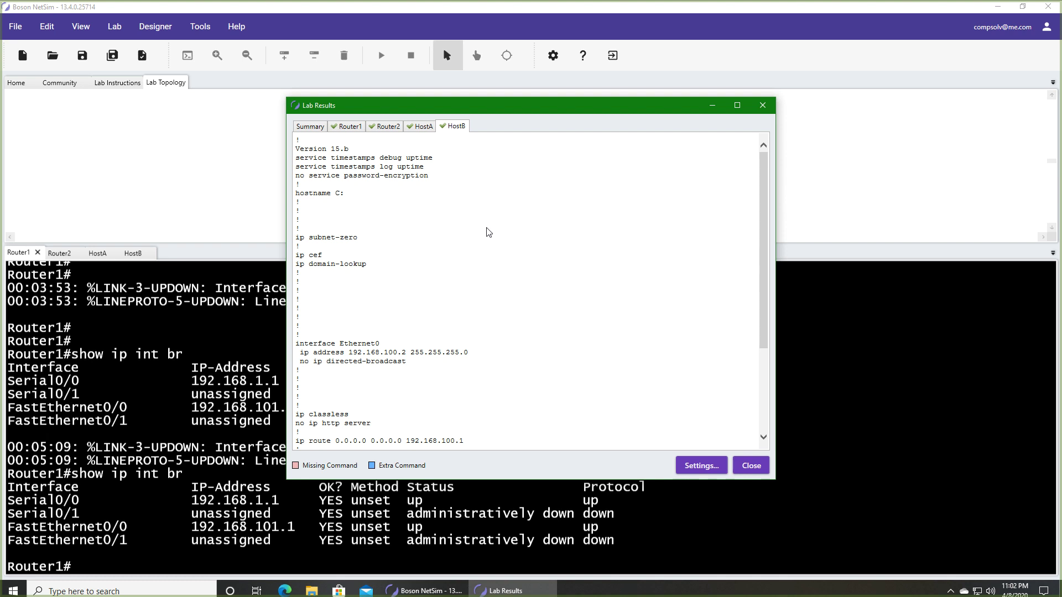
scroll(487, 231, "down", 5)
left_click(421, 130)
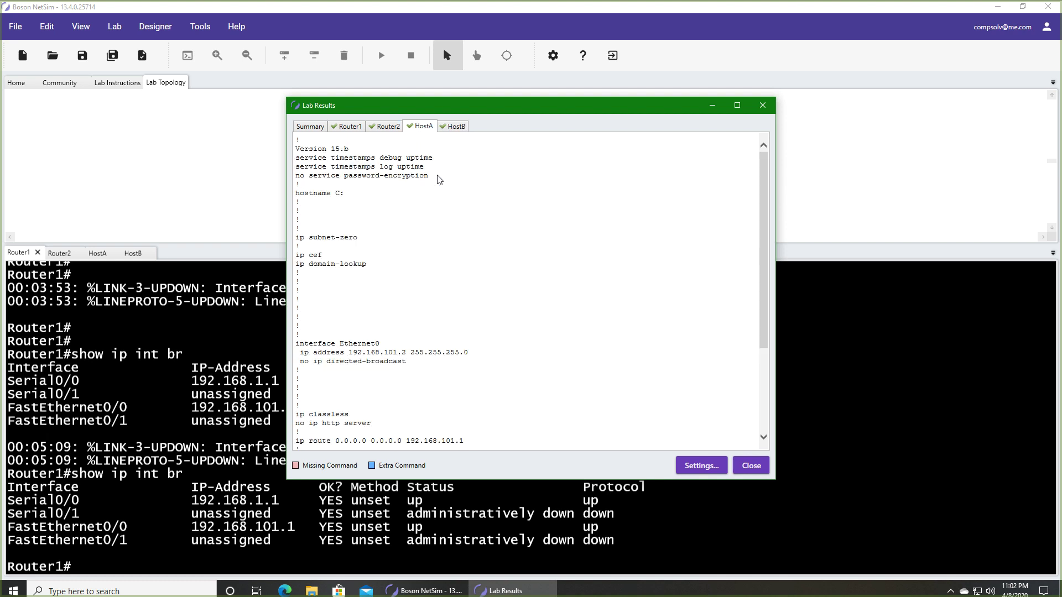
scroll(496, 255, "down", 5)
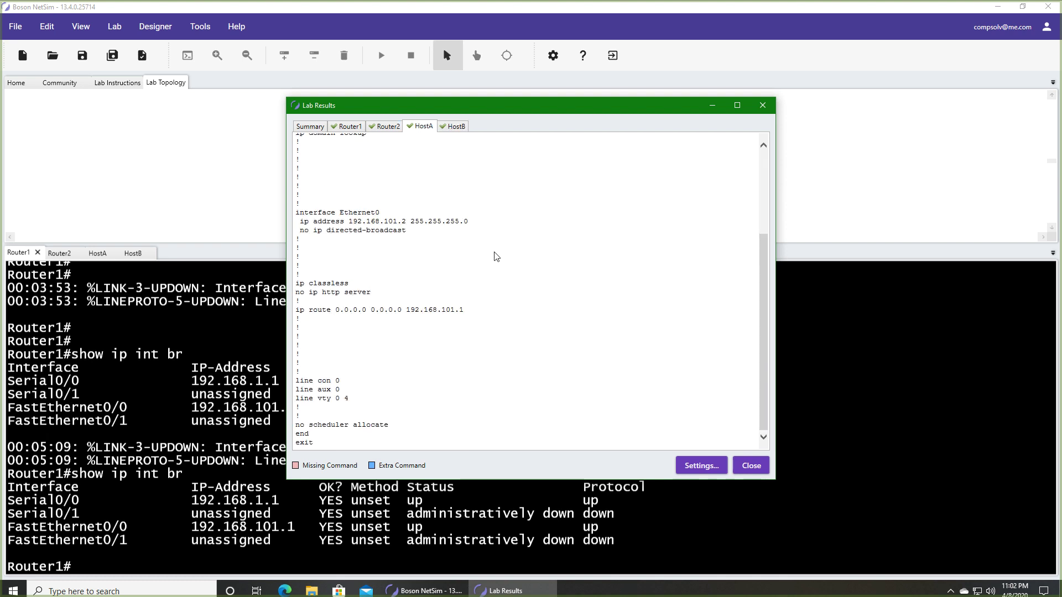
left_click(386, 128)
left_click(349, 127)
scroll(398, 163, "down", 9)
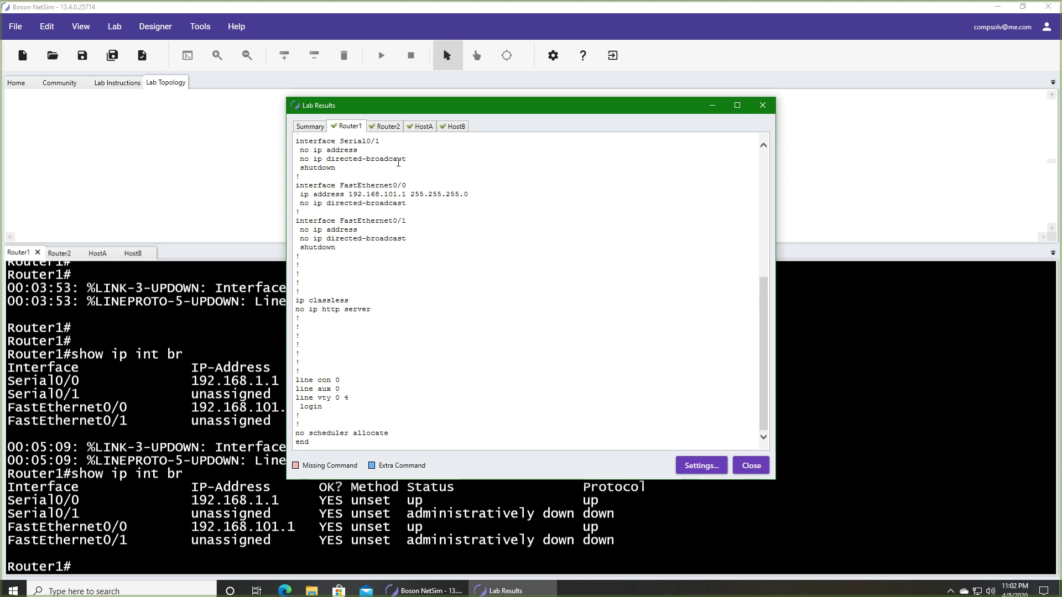
scroll(399, 163, "up", 10)
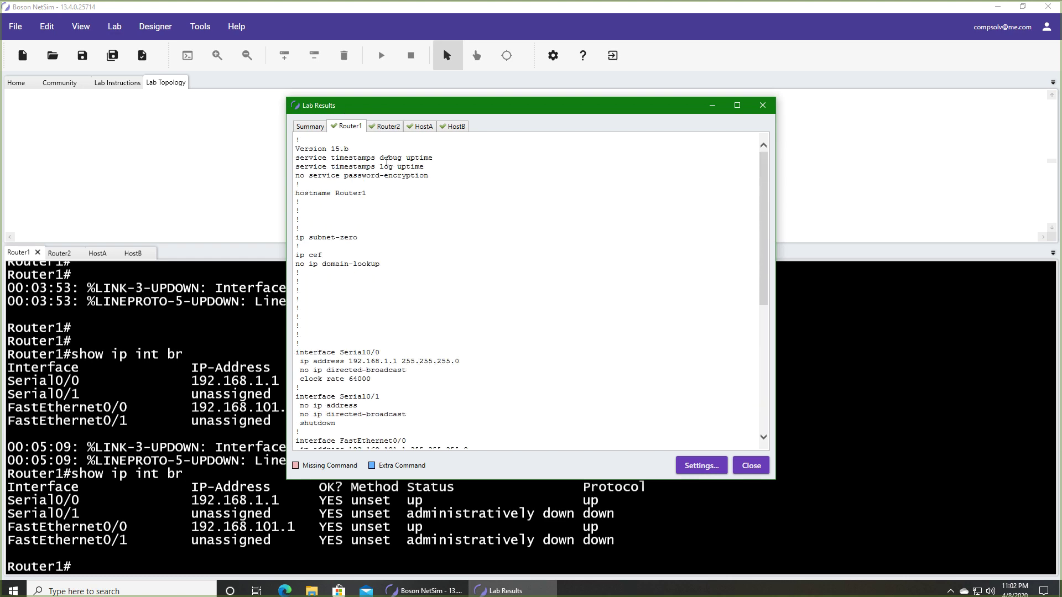
Close Lab Results to show the topology diagram and Router1's console again
left_click(751, 465)
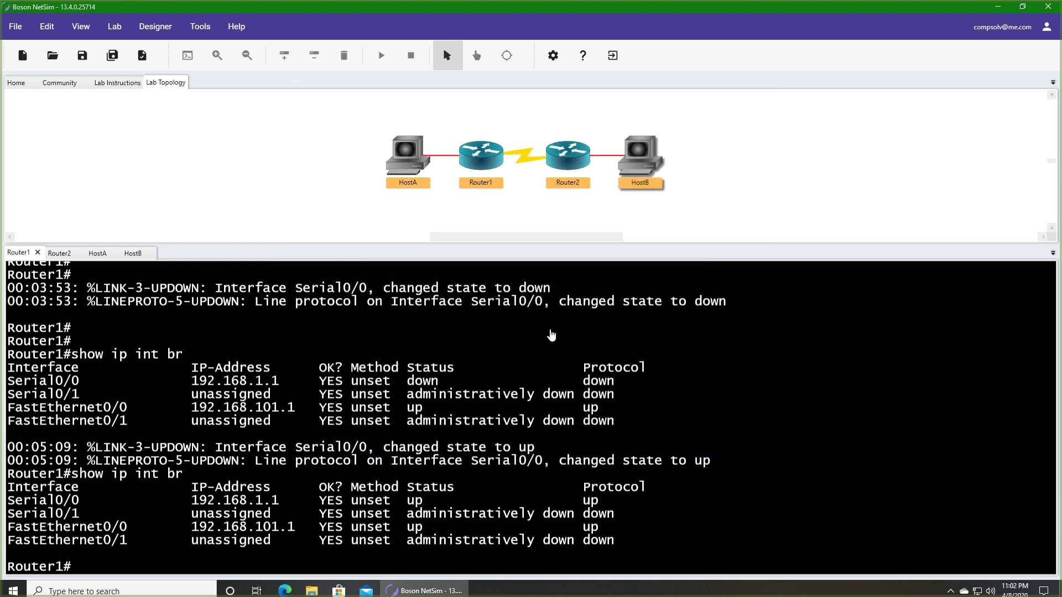